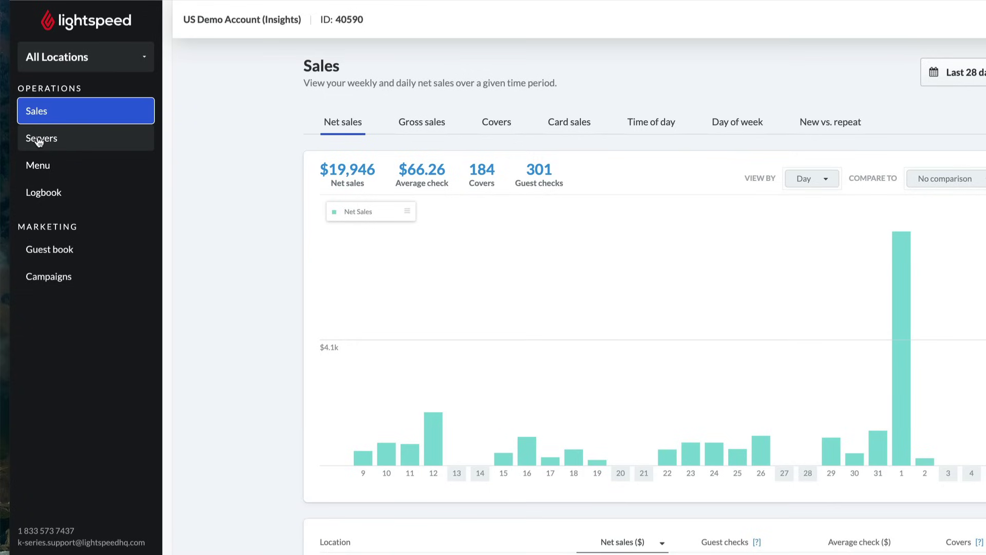
Step: Leave the servers report for the 'Sales period is closed' start screen with Clock in/out
left_click(39, 142)
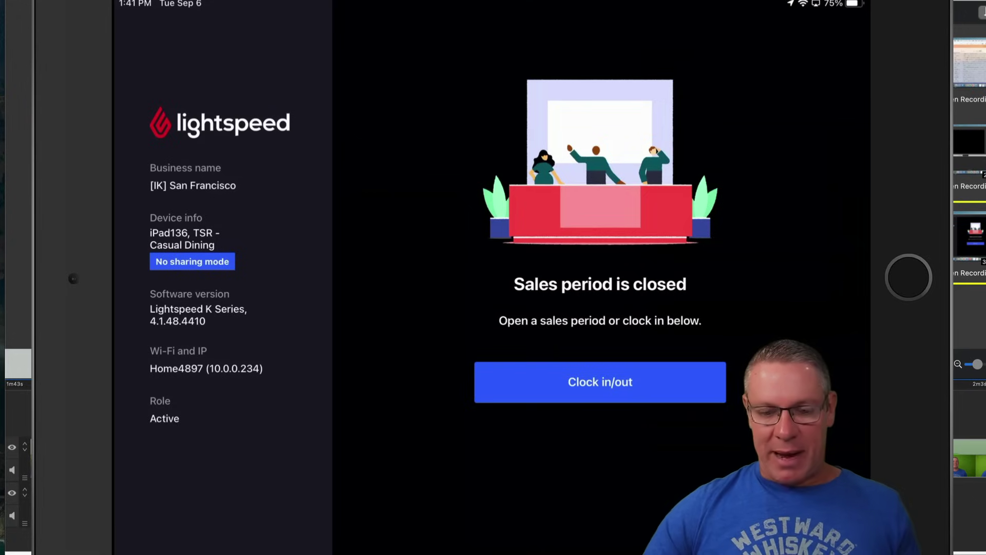
Step: Clock in as the manager and open the sales period rated five stars with sunny weather
left_click(670, 378)
scroll(319, 359, "down", 8)
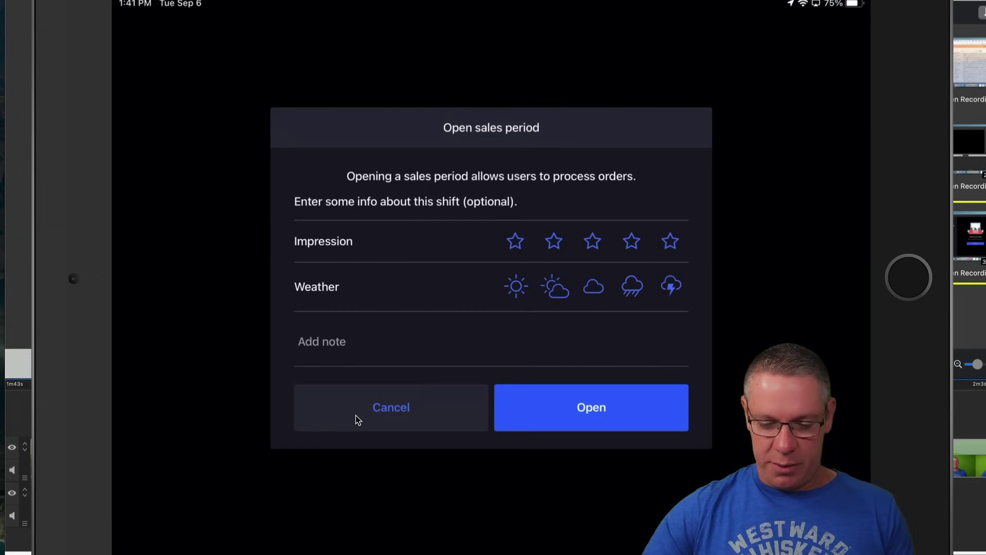
left_click(356, 415)
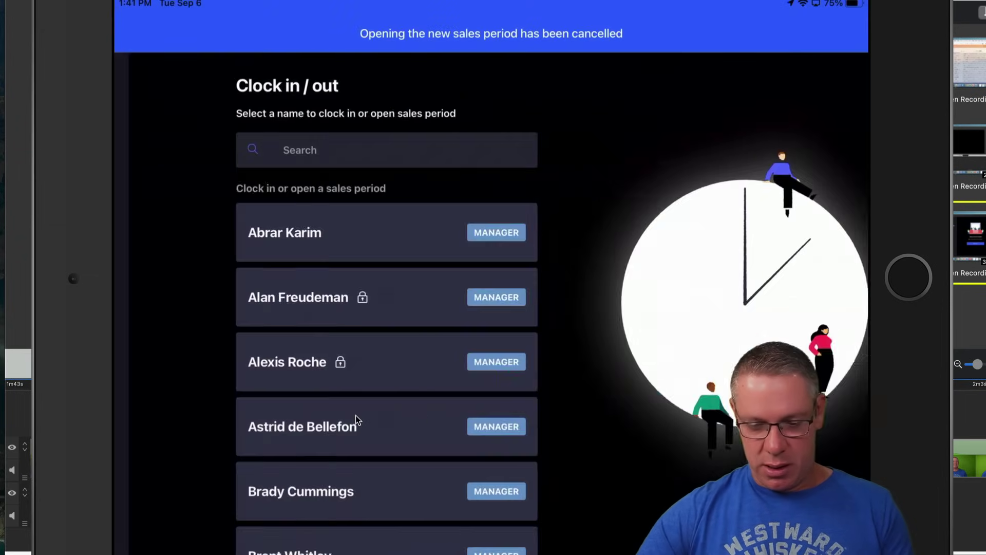
scroll(355, 415, "down", 8)
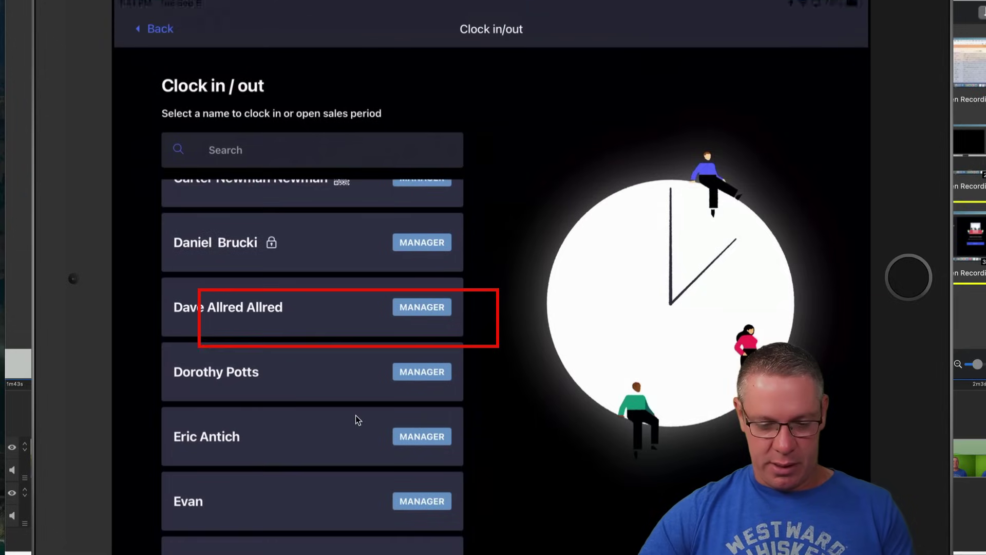
left_click(332, 334)
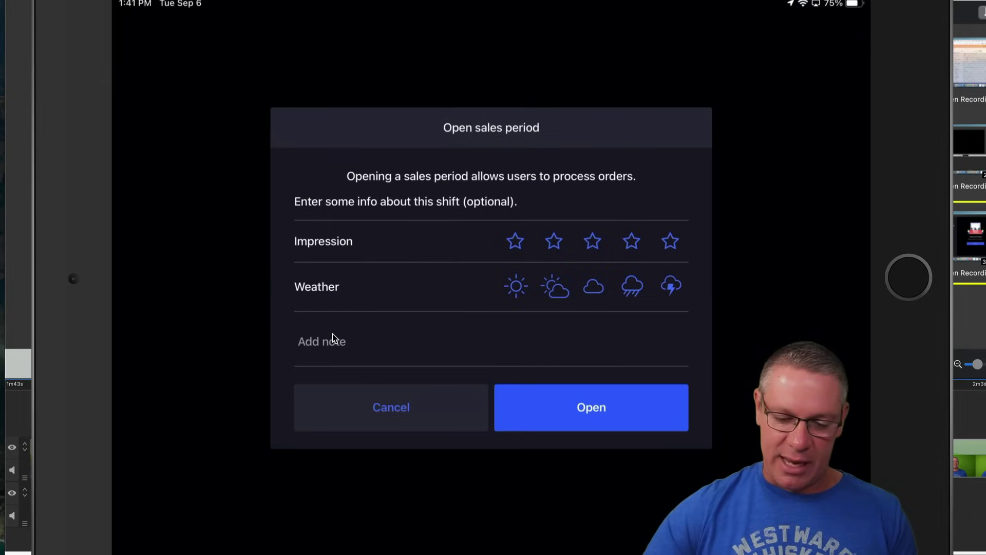
left_click(687, 244)
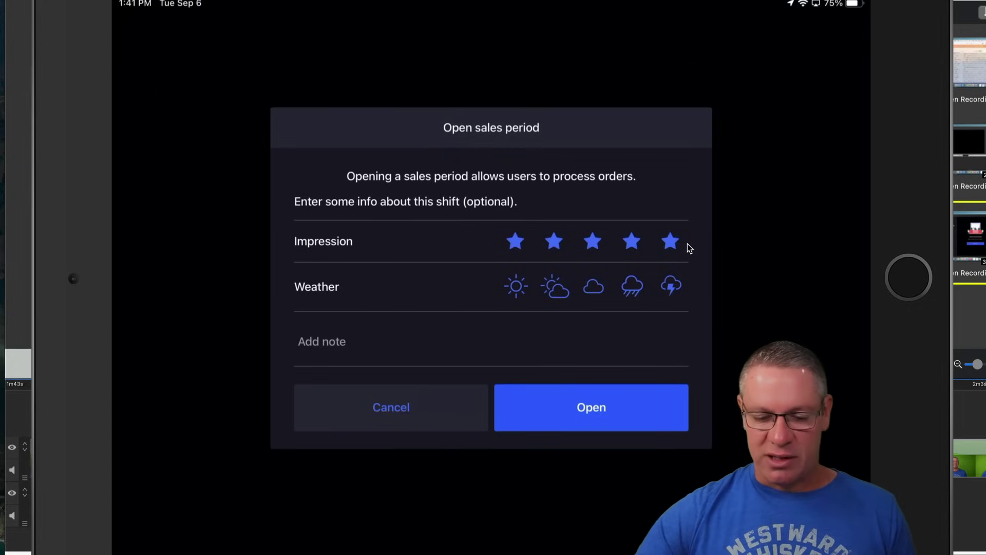
left_click(515, 287)
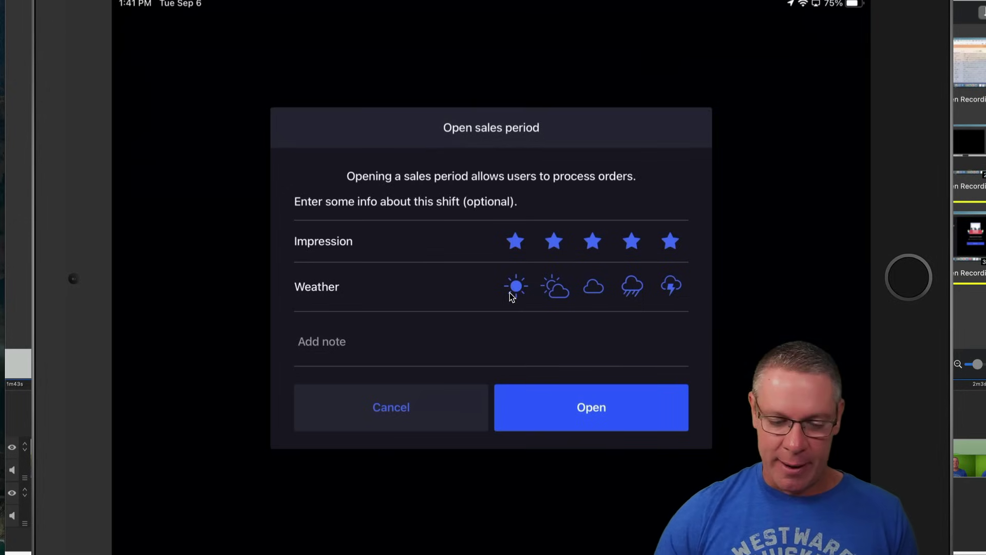
left_click(669, 432)
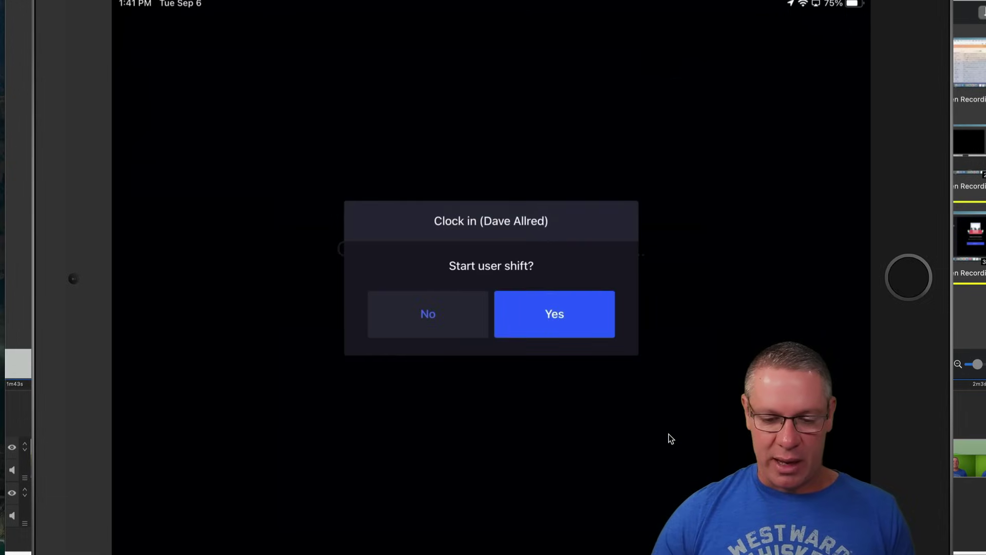
Step: Confirm the manager's shift start and sign in on the manager's card to reach Register
left_click(671, 438)
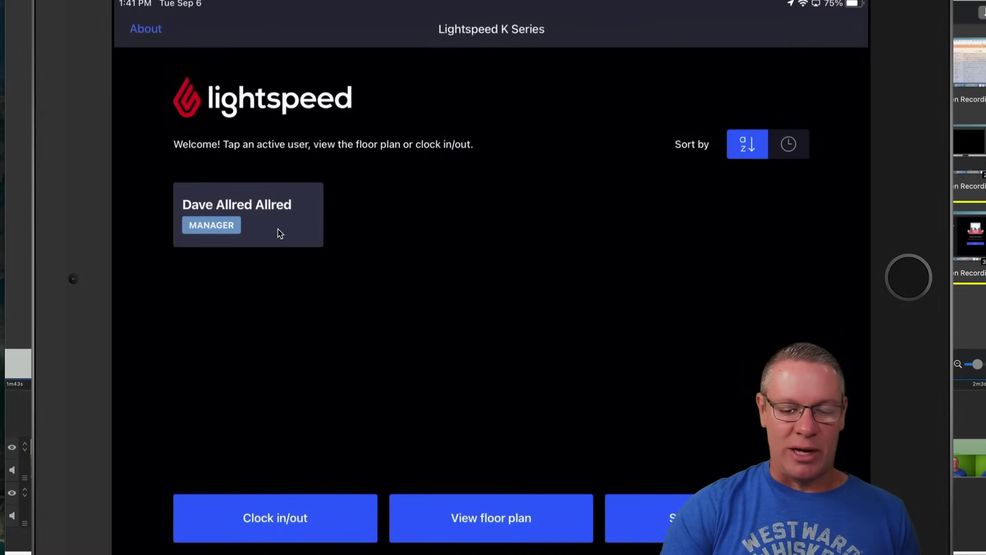
left_click(280, 233)
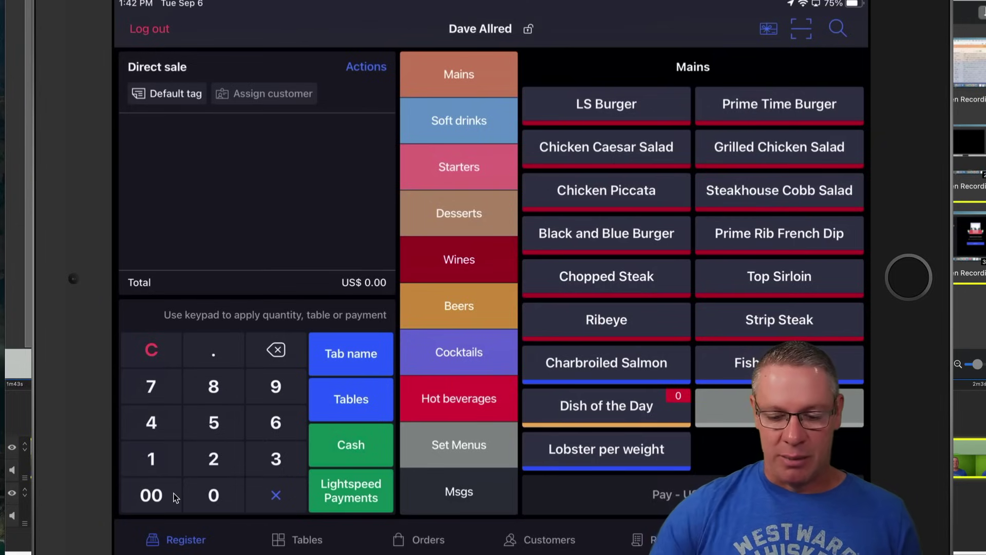
Step: Sell a Guiness Pint from Beers and take the US$ 11.69 payment by credit card
left_click(467, 312)
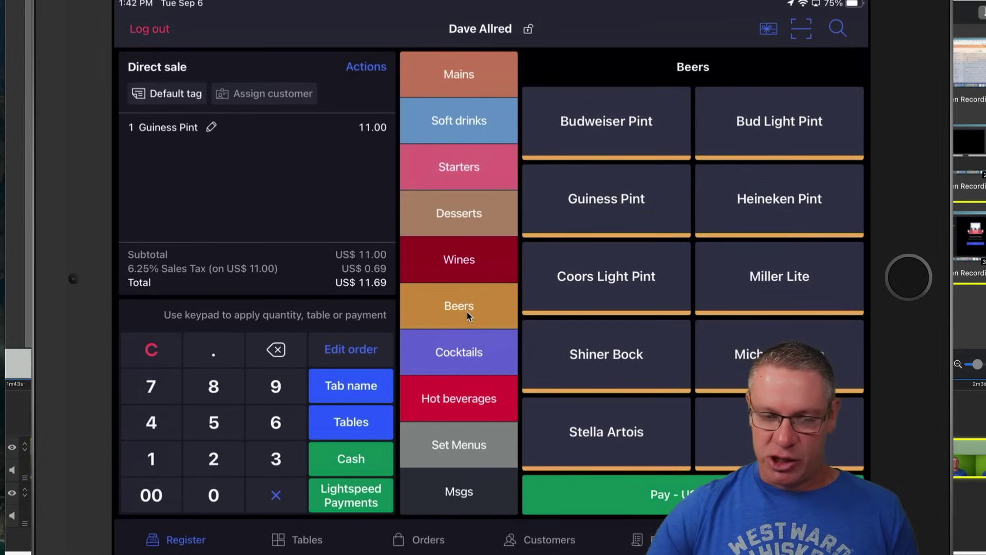
left_click(645, 497)
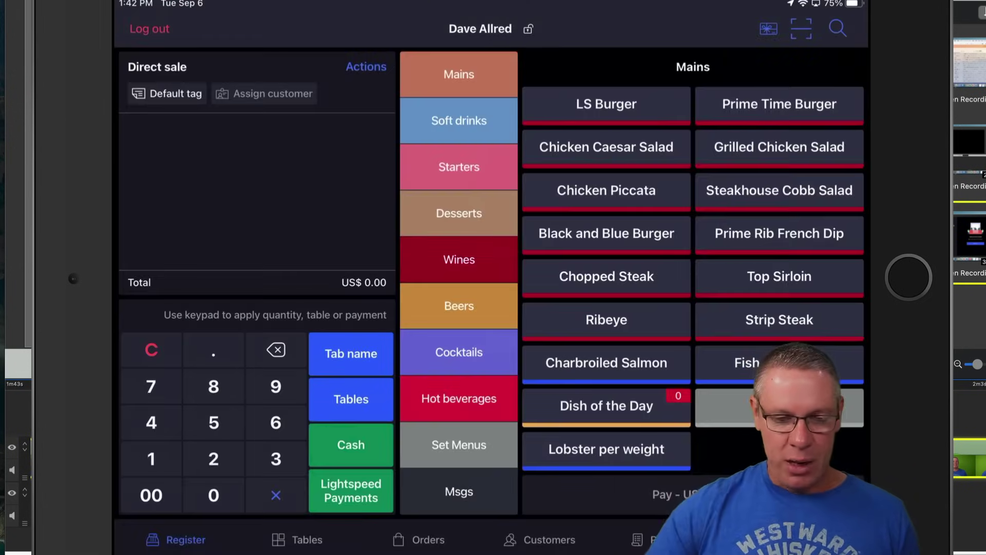
Step: Name the tab 'Bill', add one Budweiser Pint and send the US$ 9.56 order
left_click(369, 361)
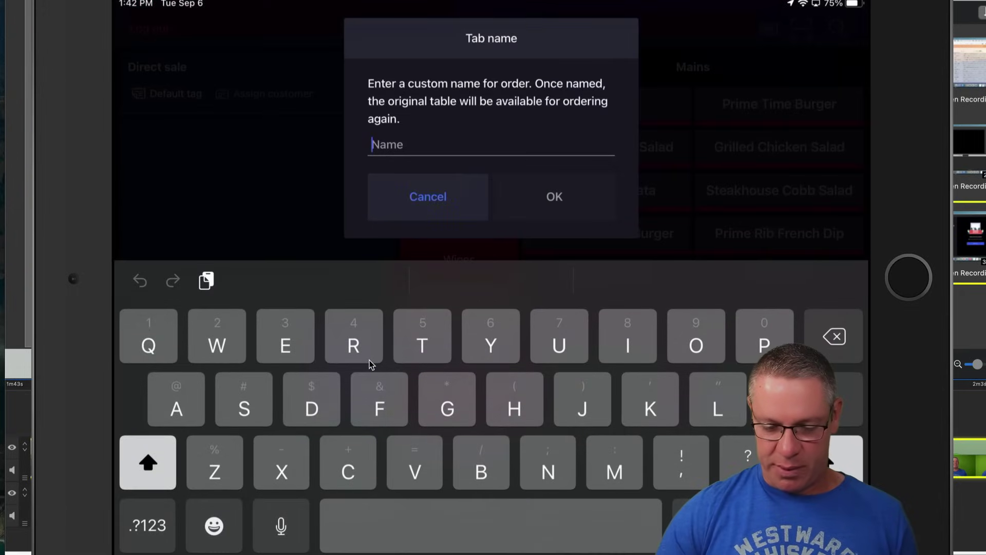
type("Bill")
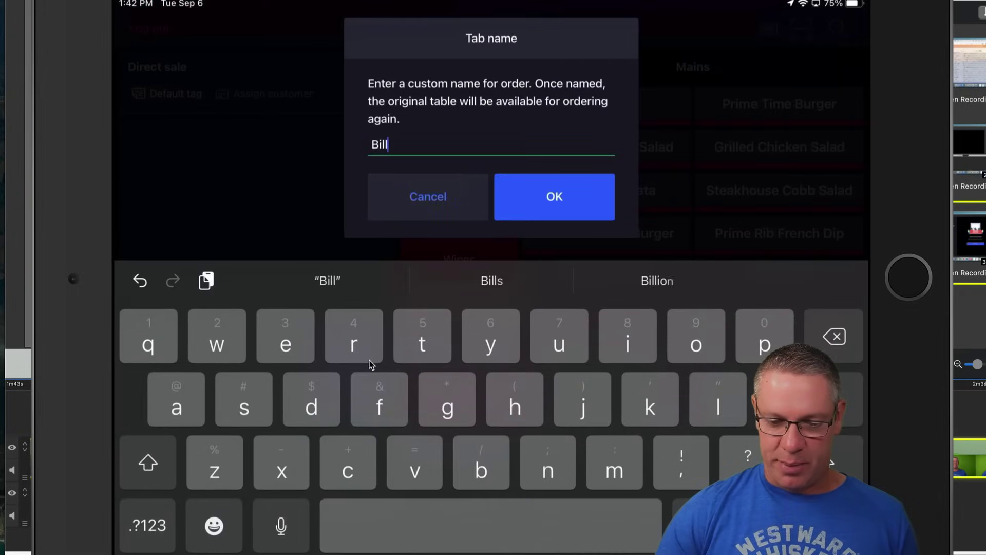
key("Return")
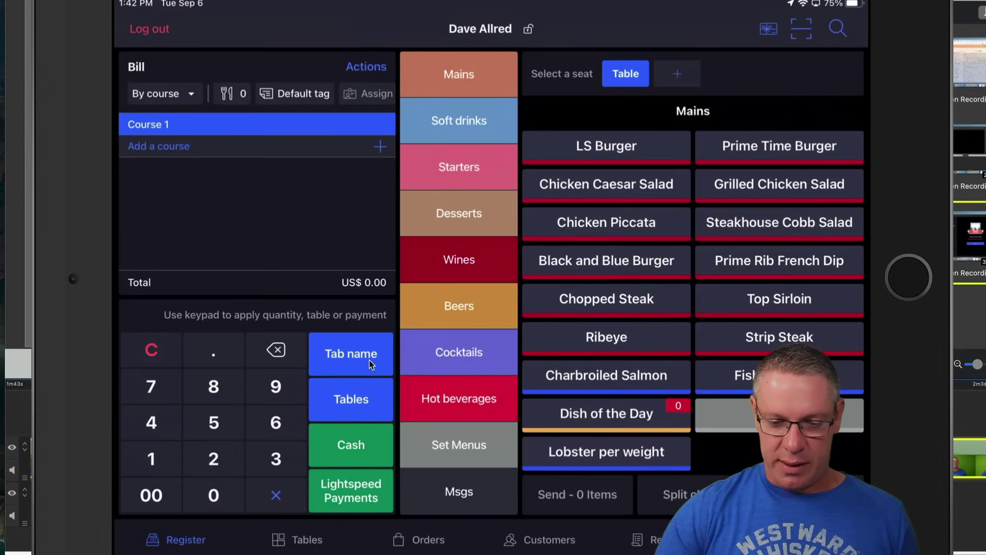
left_click(459, 305)
left_click(607, 161)
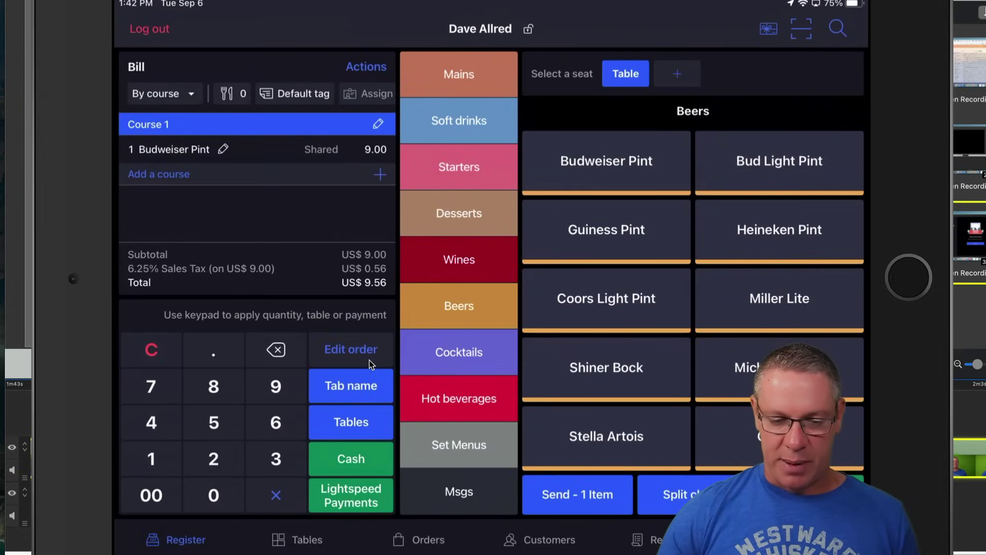
left_click(569, 497)
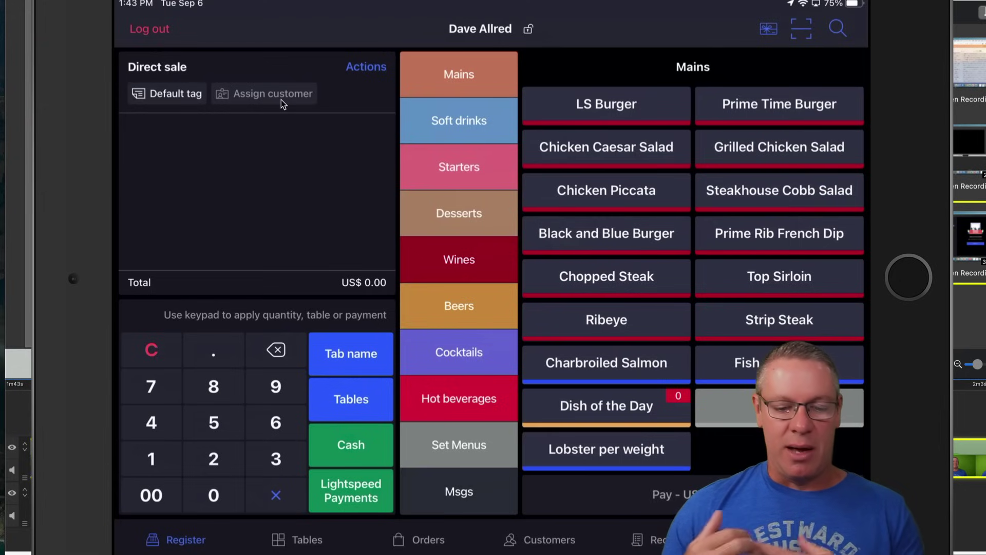
left_click(282, 99)
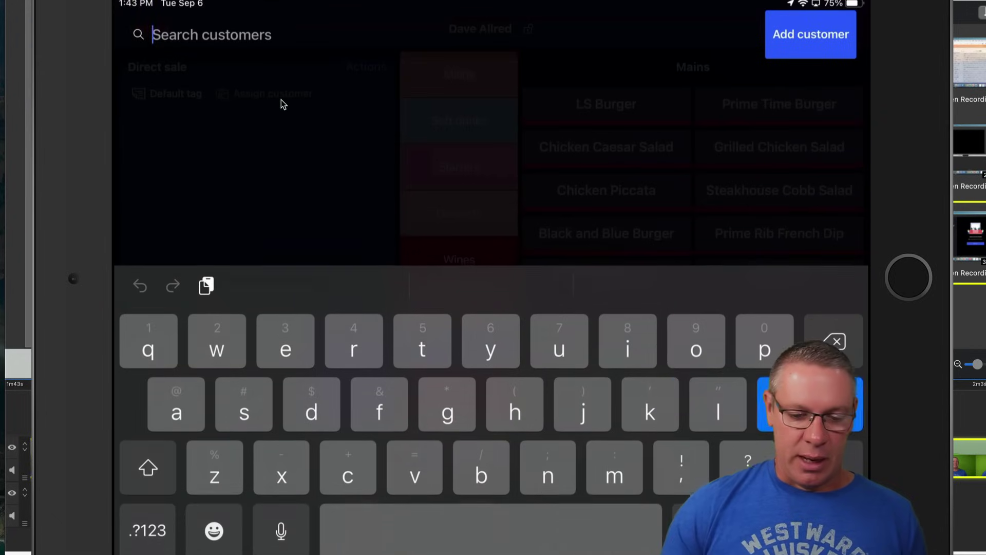
type("jordan")
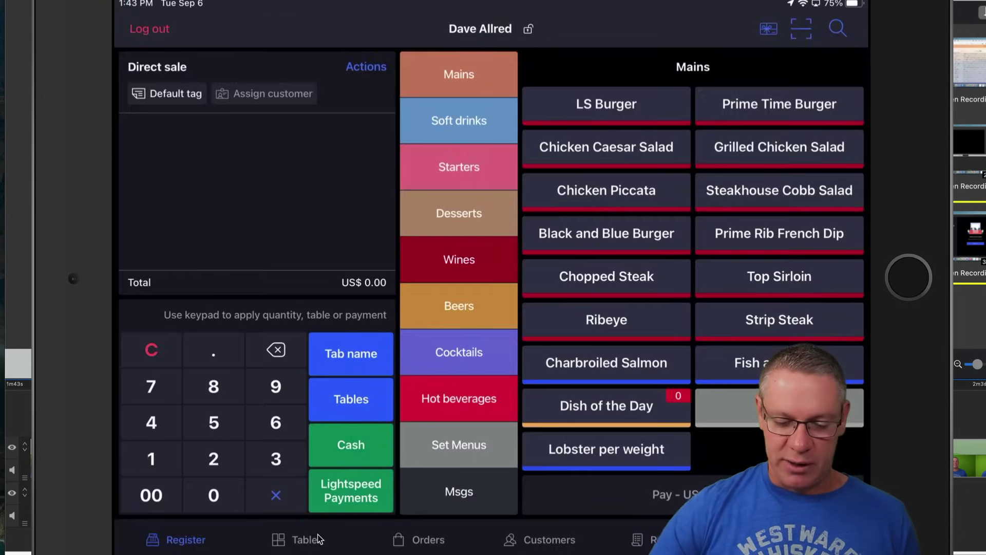
Step: Show the Tables floor plan, view the Outdoor layout, then return to Indoor tables 1–17
left_click(318, 534)
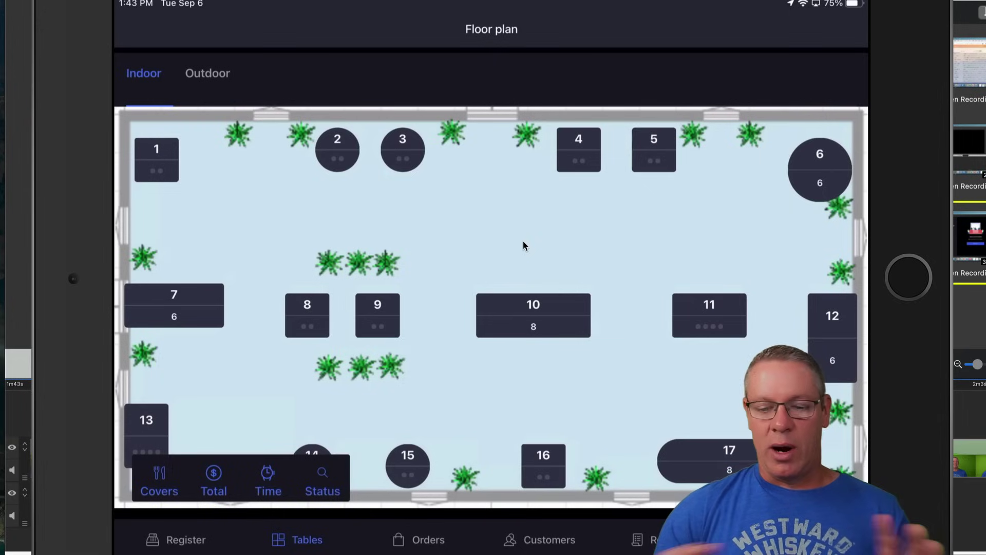
left_click(211, 73)
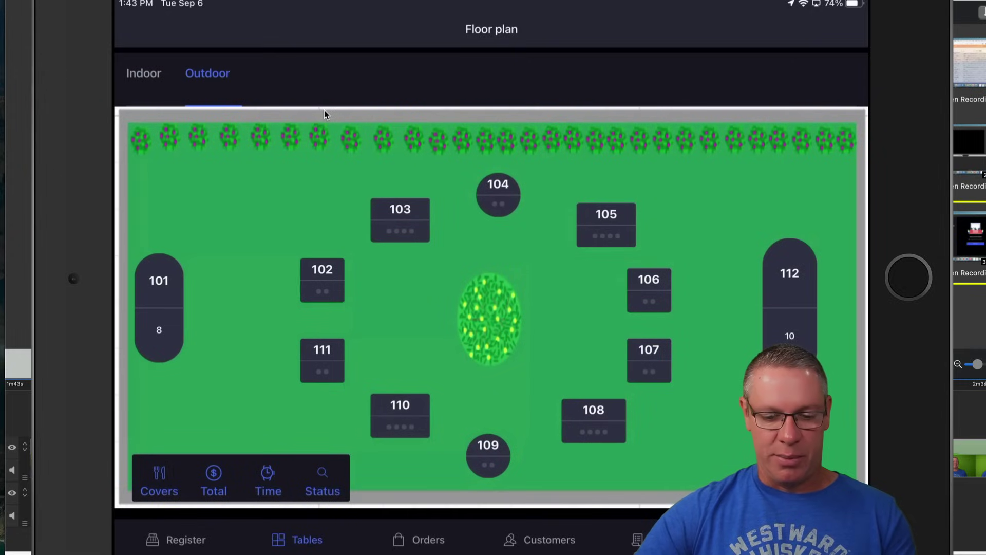
left_click_drag(324, 110, 443, 210)
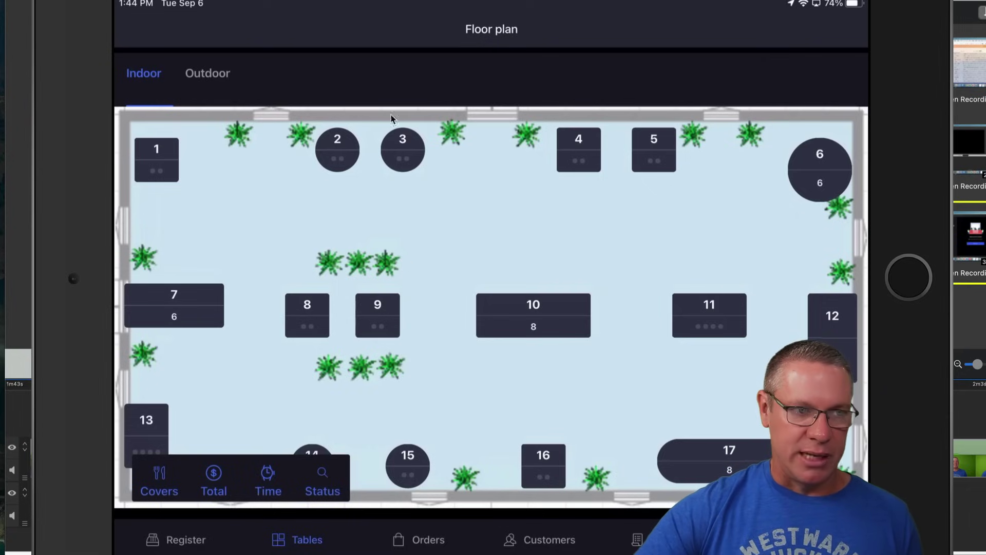
Step: Open Table 3 with a cover count of 3
left_click(414, 148)
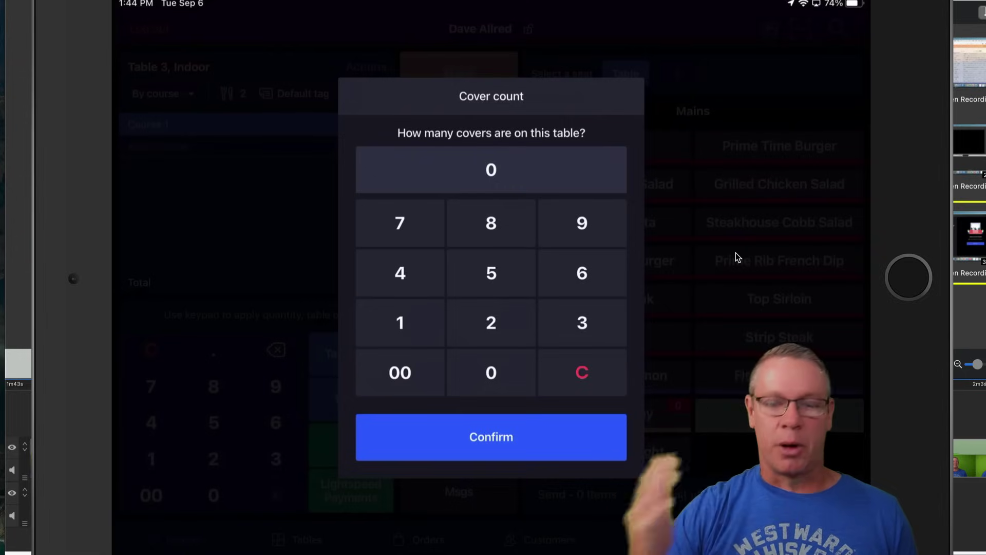
type("3")
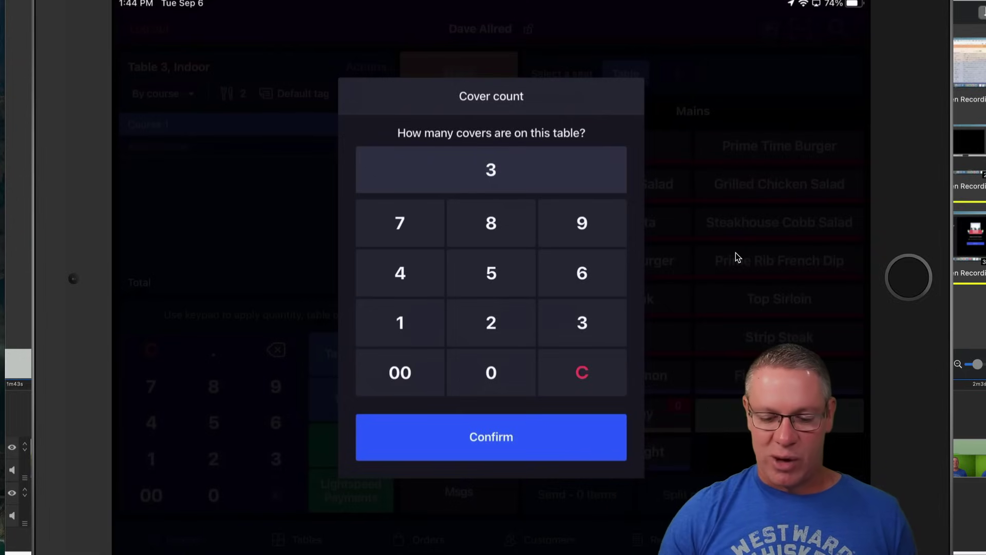
key("Return")
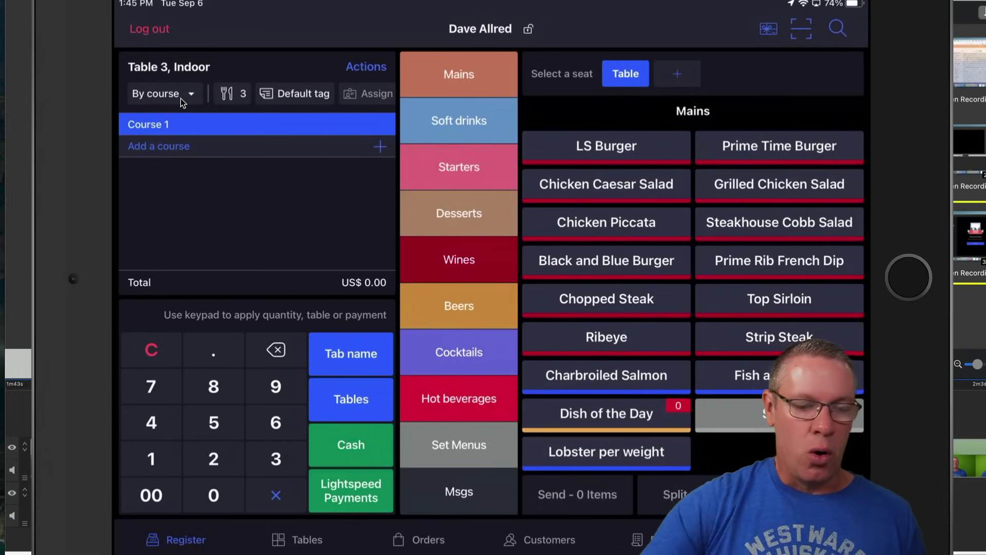
Step: Switch Table 3's order grouping to By seat, then back to By course
left_click(181, 98)
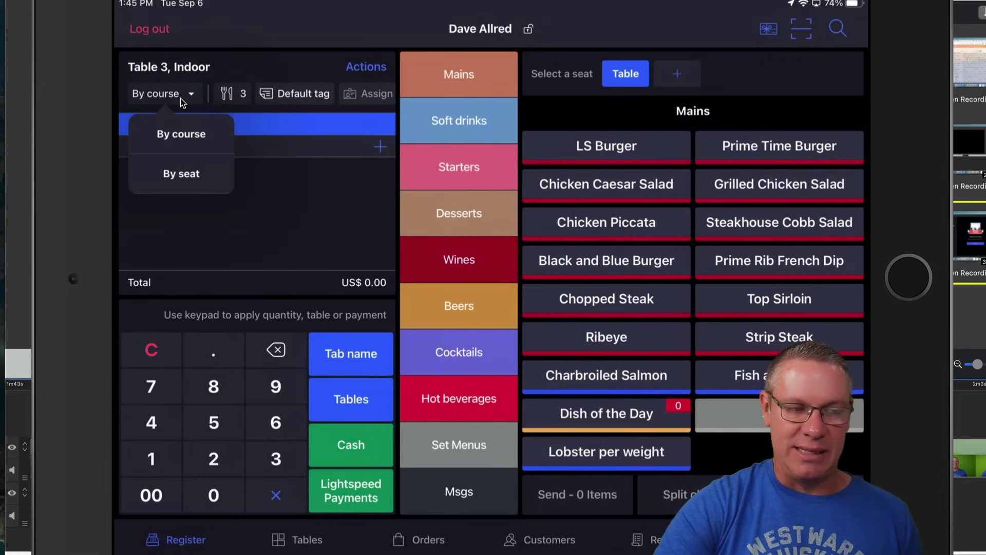
left_click(182, 174)
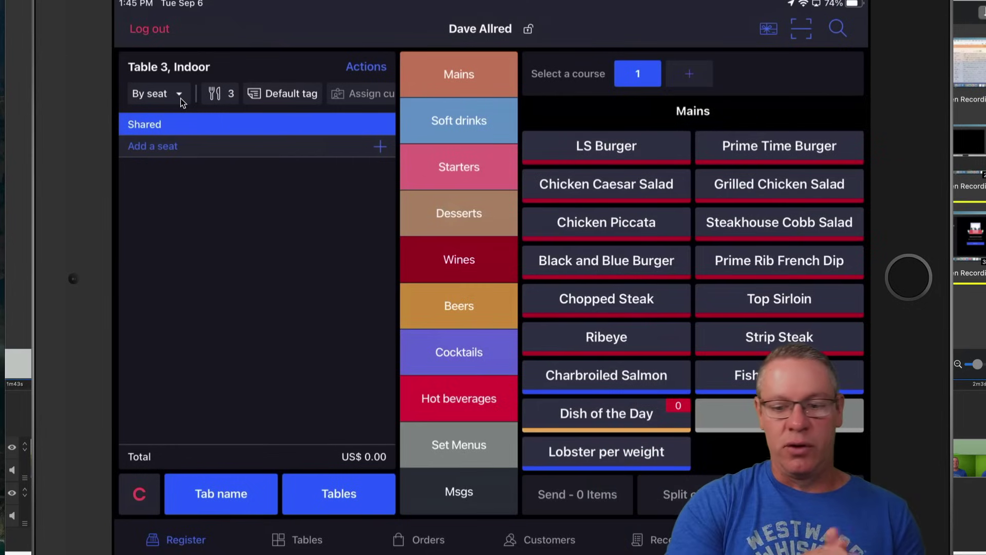
left_click(180, 97)
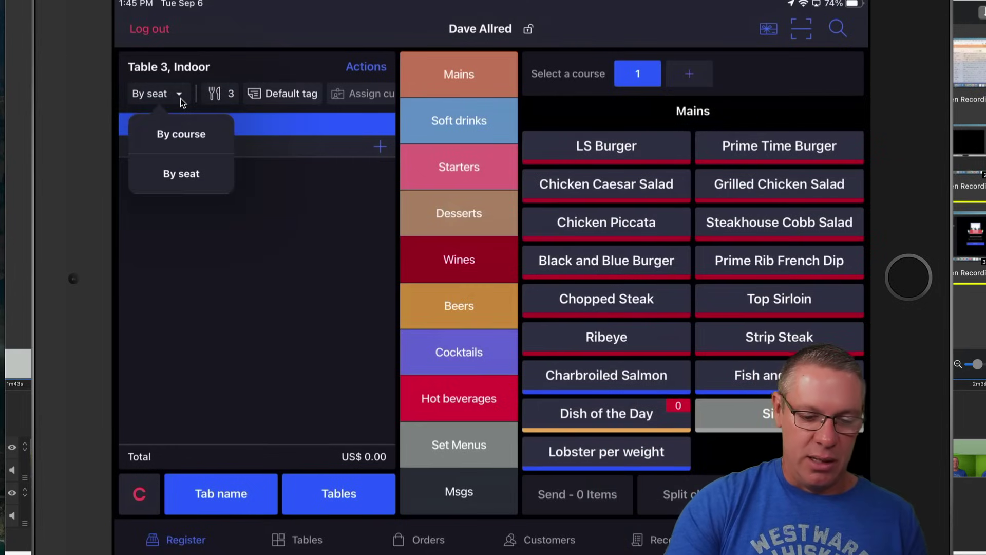
left_click(176, 134)
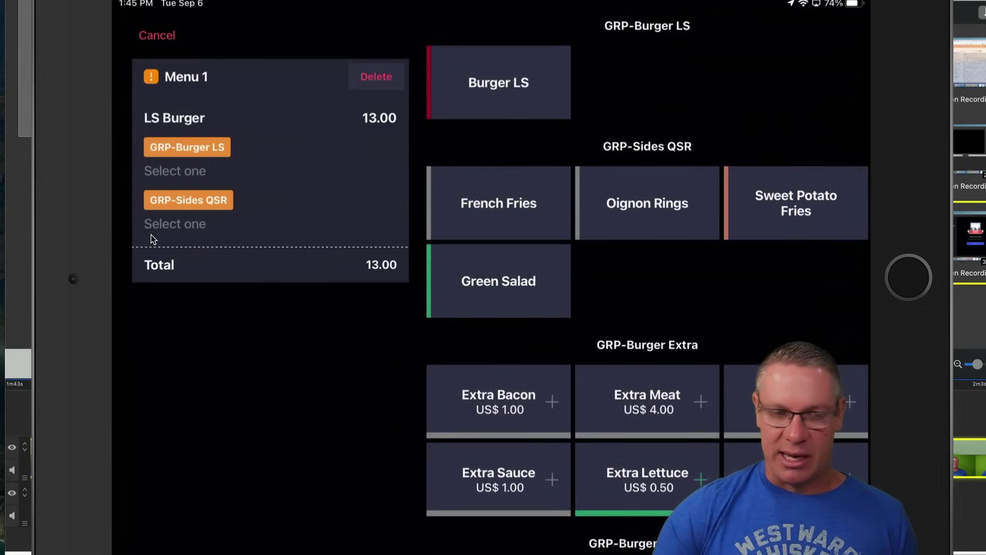
Step: Give the LS Burger French Fries and Extra Bacon, then send the seven-item US$ 109.44 order
left_click(476, 202)
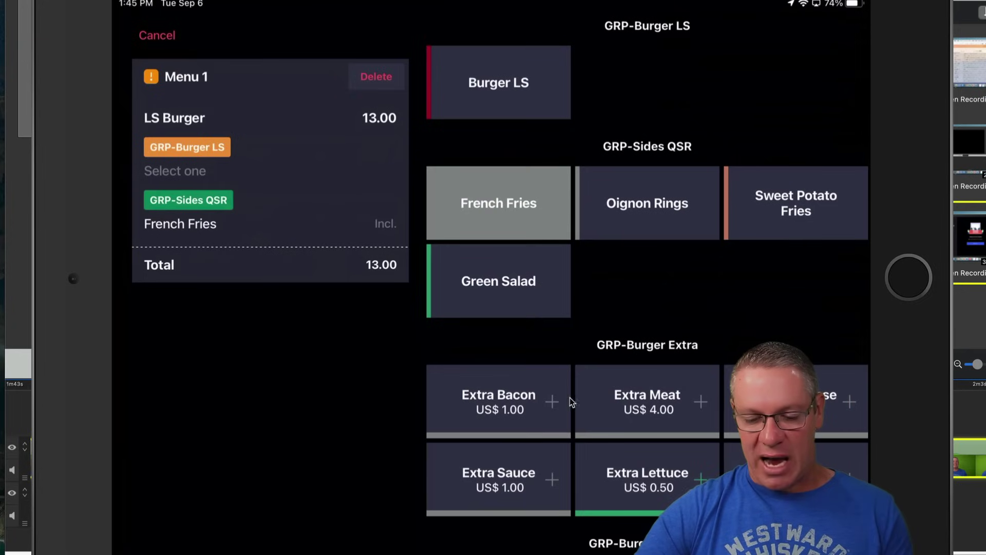
left_click(555, 437)
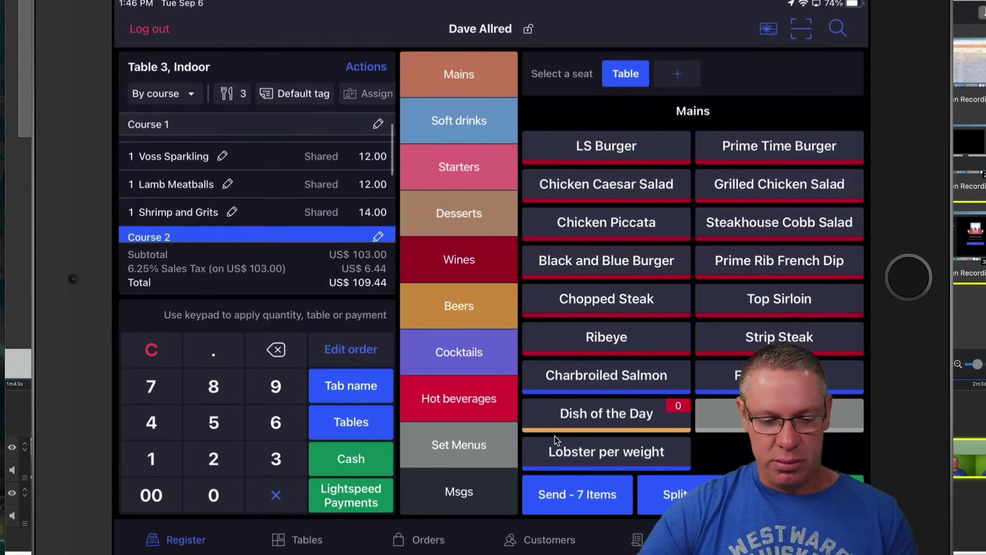
left_click(568, 501)
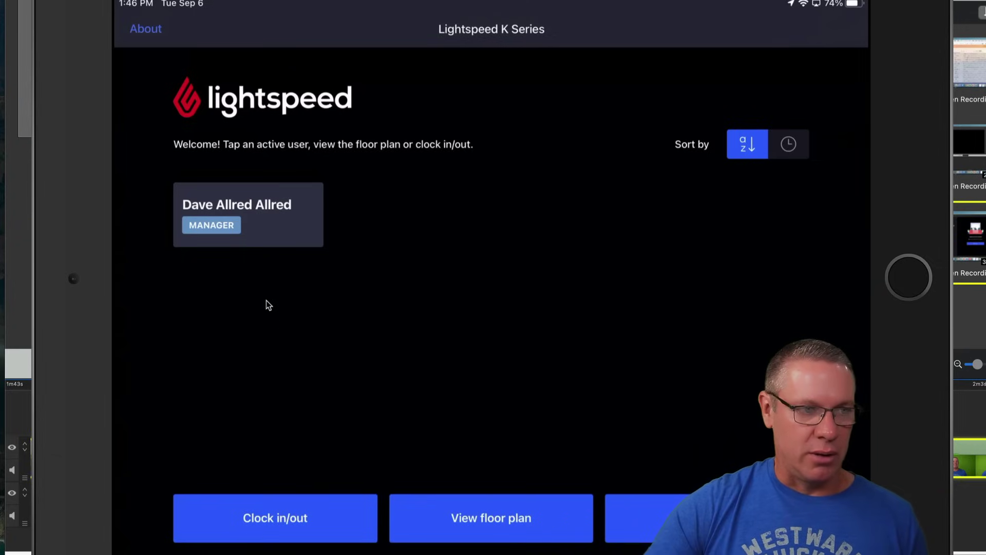
Step: Sign back in as the manager and show table totals on the Indoor floor plan
left_click(258, 243)
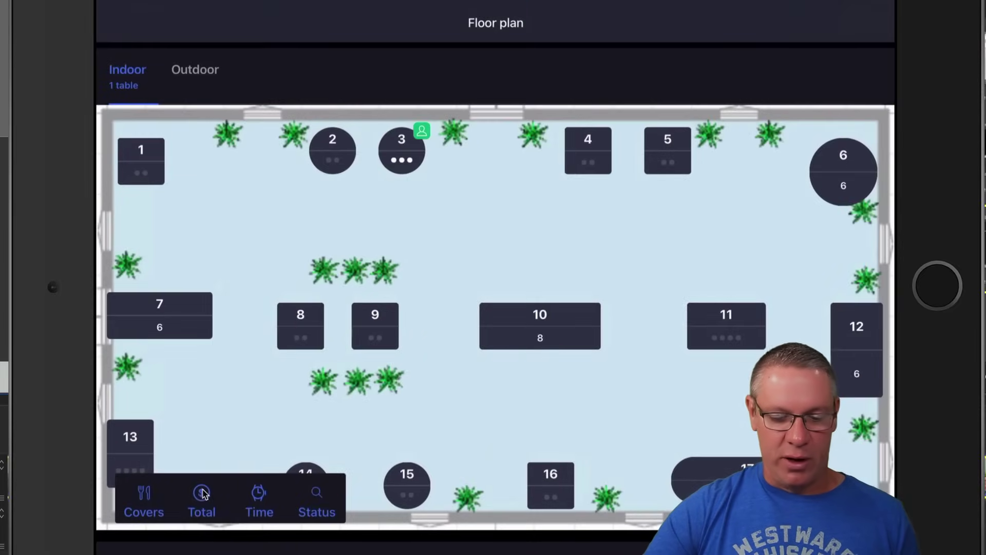
left_click(237, 487)
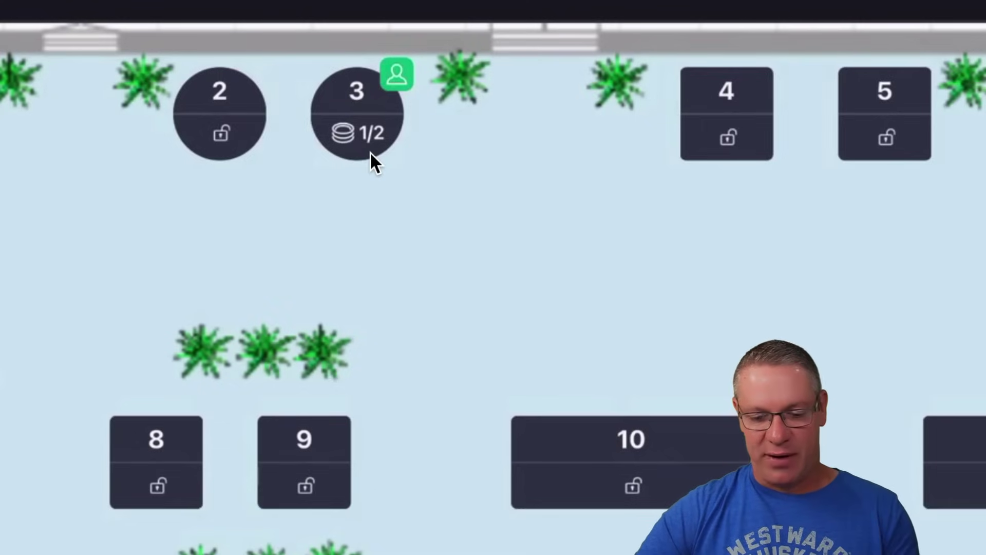
Step: Open Table 3 from the floor plan and fire its next course to the kitchen
left_click(371, 153)
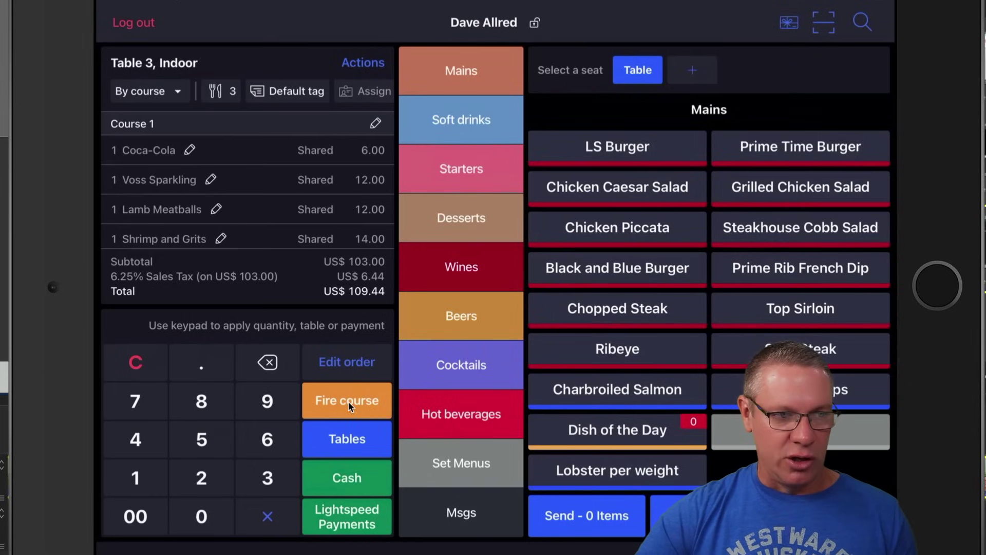
left_click(349, 401)
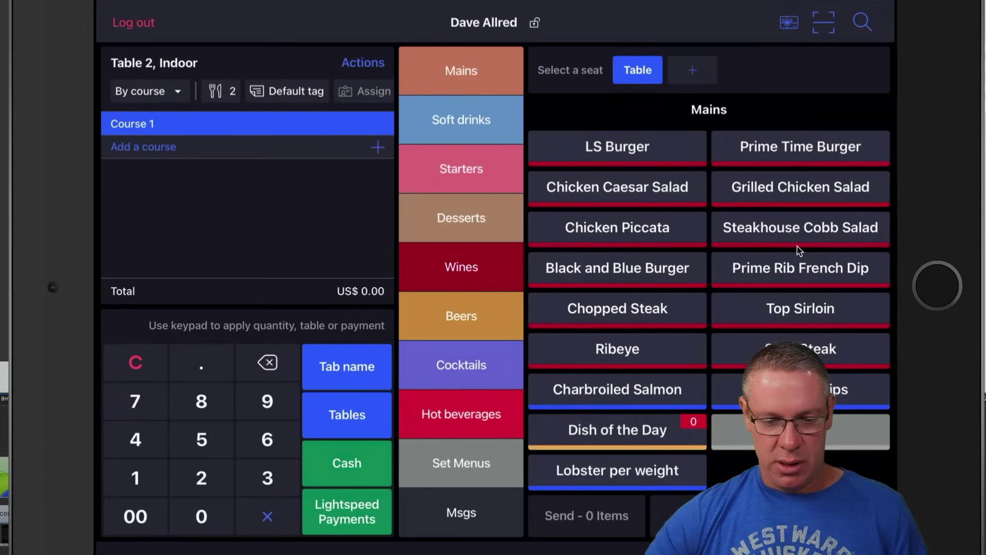
Step: Group Table 2's order by seat and add a new seat
left_click(151, 93)
left_click(168, 174)
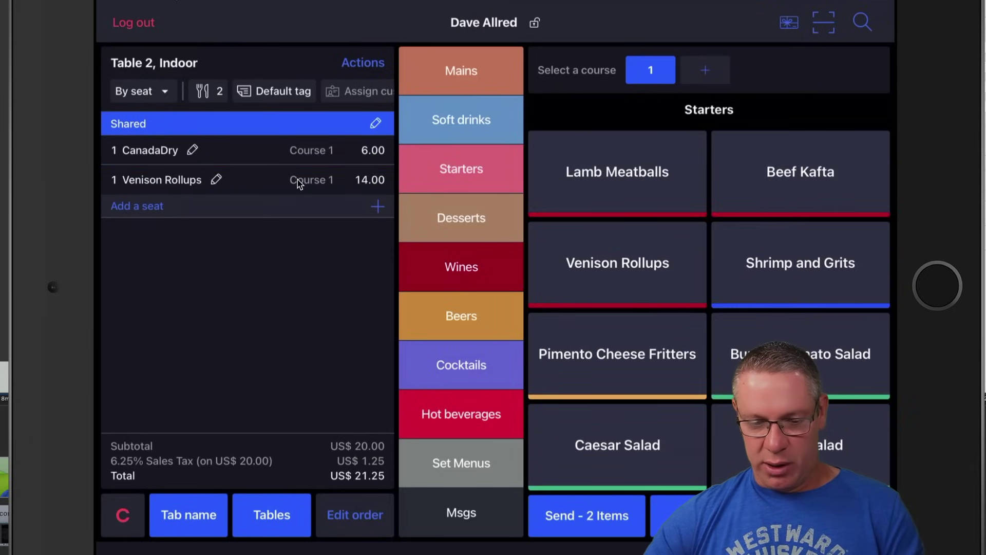
left_click(149, 206)
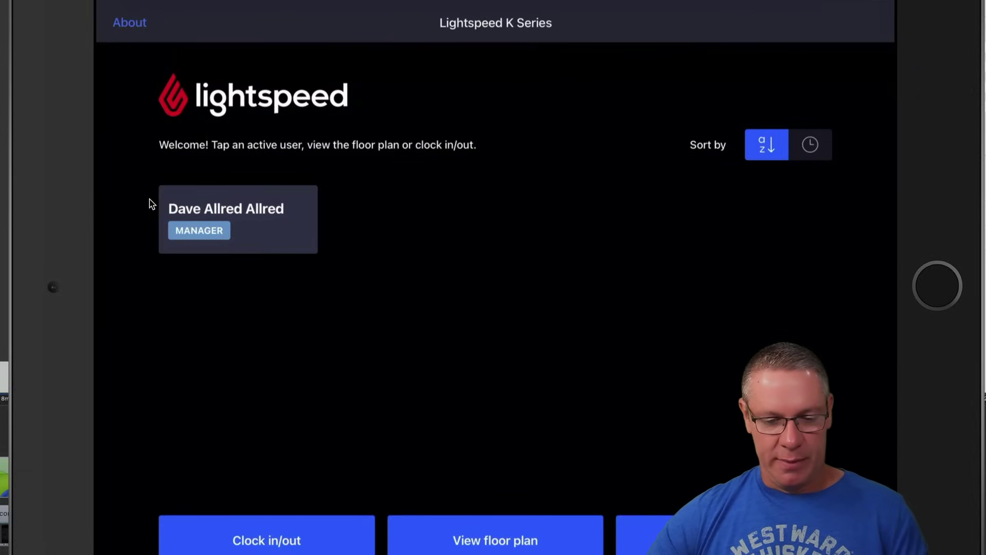
Step: Log in as manager and add Chicken Piccatas, Caesar Salads, a Black and Blue Burger and Chopped Steak
left_click(150, 200)
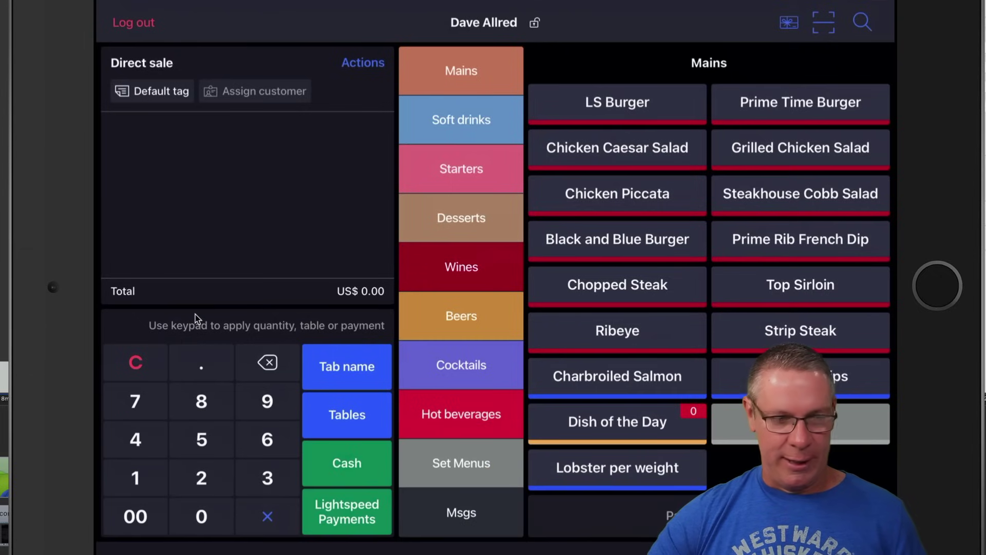
left_click(618, 194)
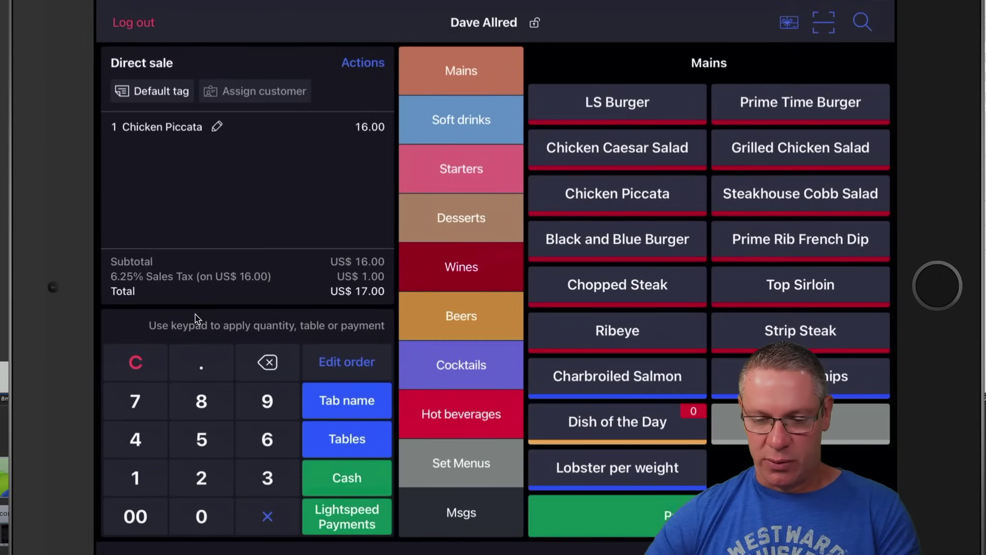
left_click(617, 148)
left_click(618, 239)
left_click(617, 194)
left_click(618, 147)
left_click(618, 284)
left_click(617, 194)
left_click(618, 194)
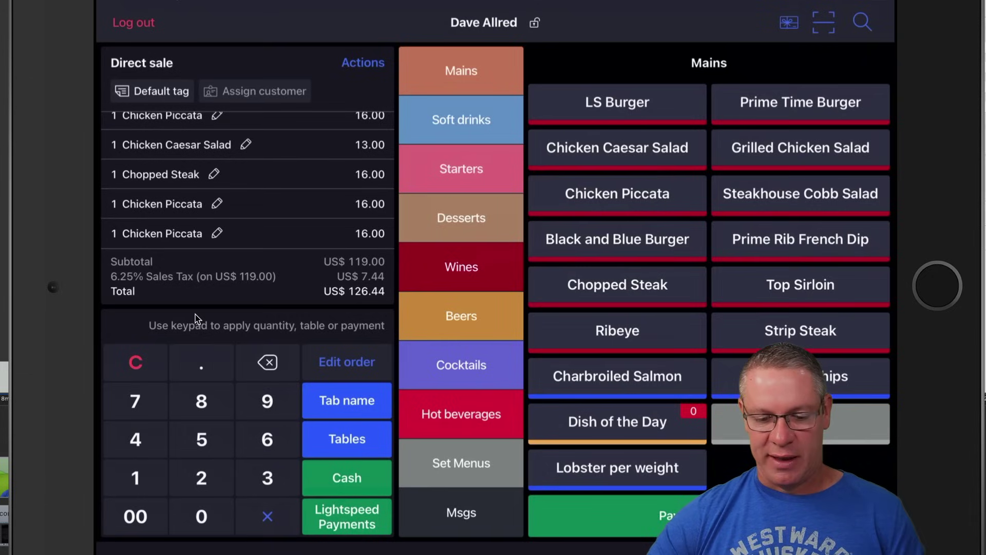
Step: Select five order lines in edit mode and view discounts without applying one
left_click(340, 375)
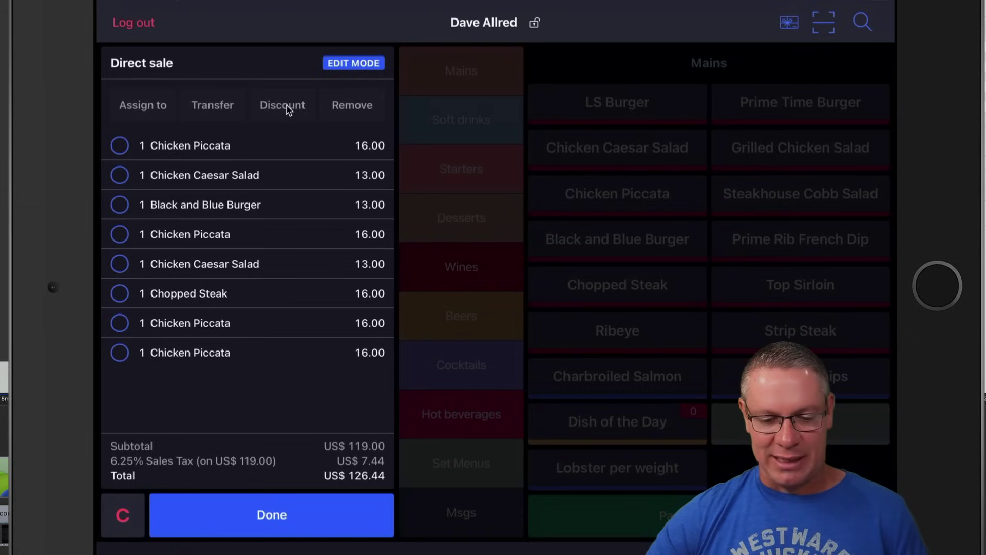
left_click(122, 149)
left_click(127, 165)
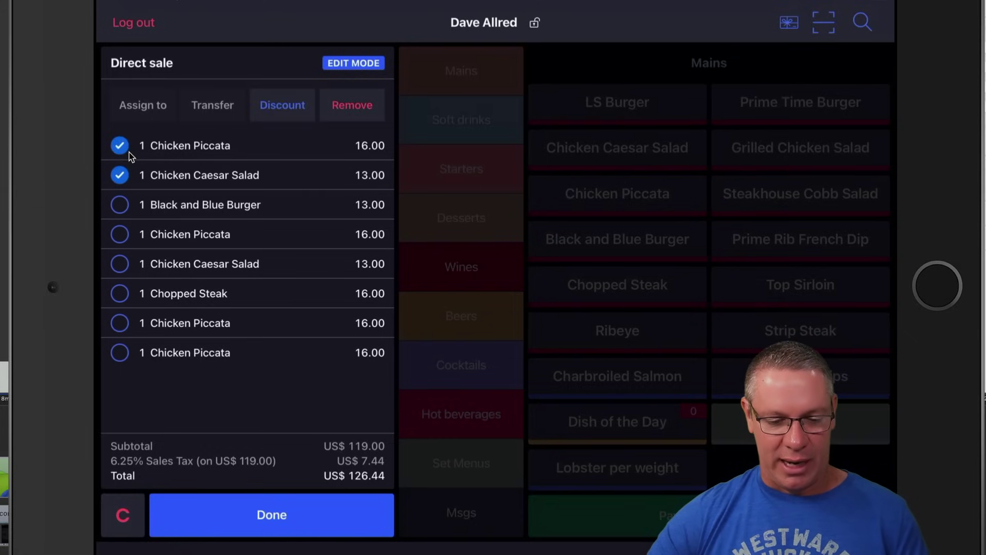
left_click(120, 205)
left_click(120, 234)
left_click(119, 294)
left_click(283, 105)
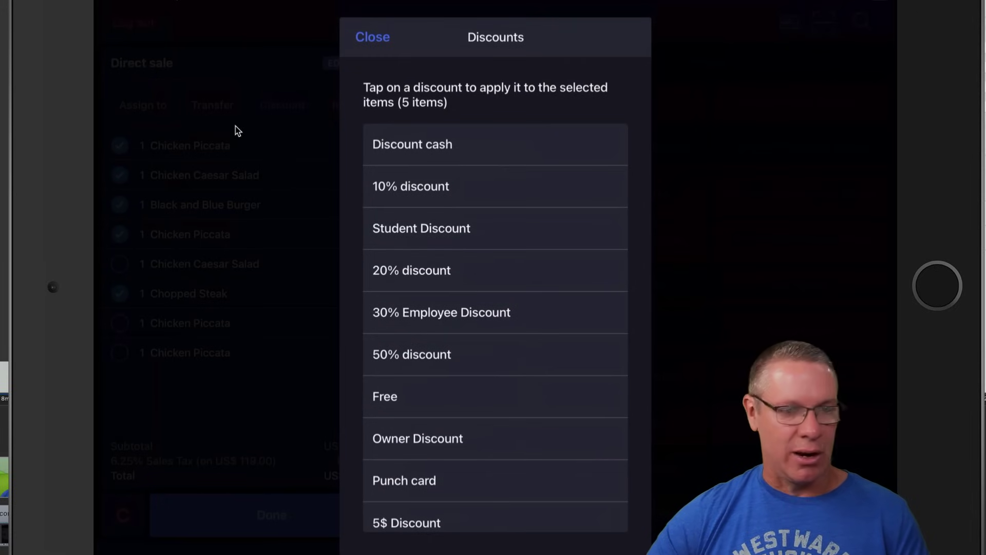
left_click(373, 37)
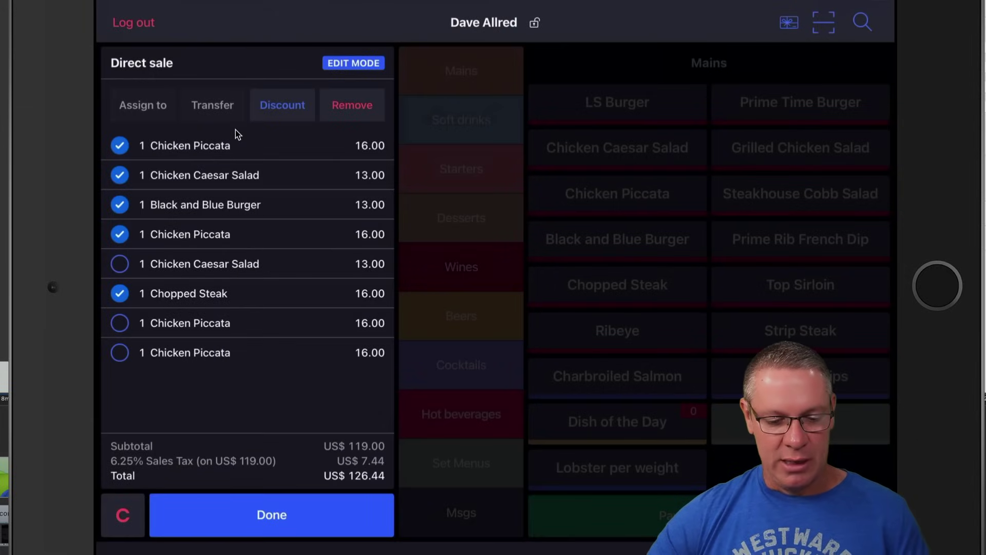
Step: Select the remaining extra lines and remove them, leaving one Chicken Piccata at US$ 17.00
left_click(119, 263)
left_click(120, 353)
left_click(119, 322)
left_click(352, 105)
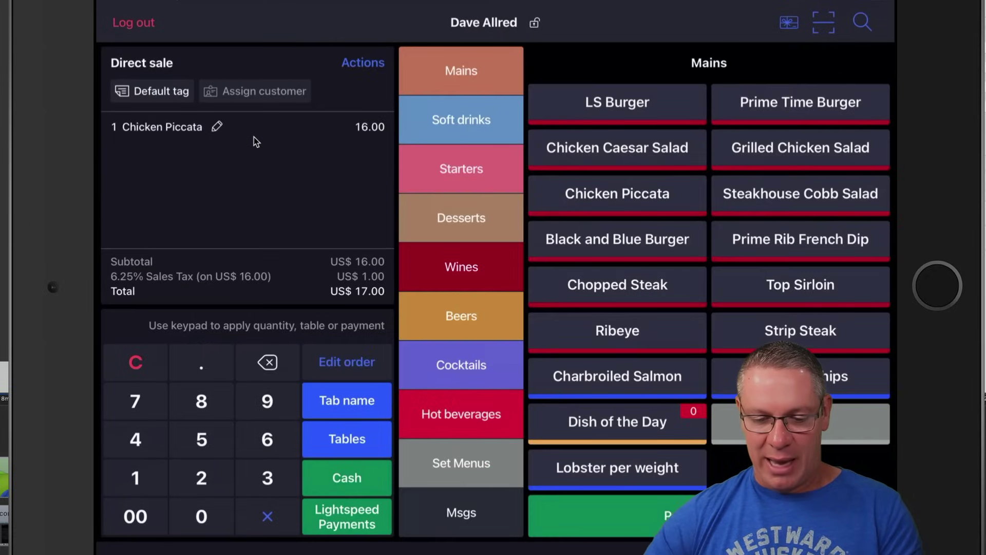
left_click(219, 127)
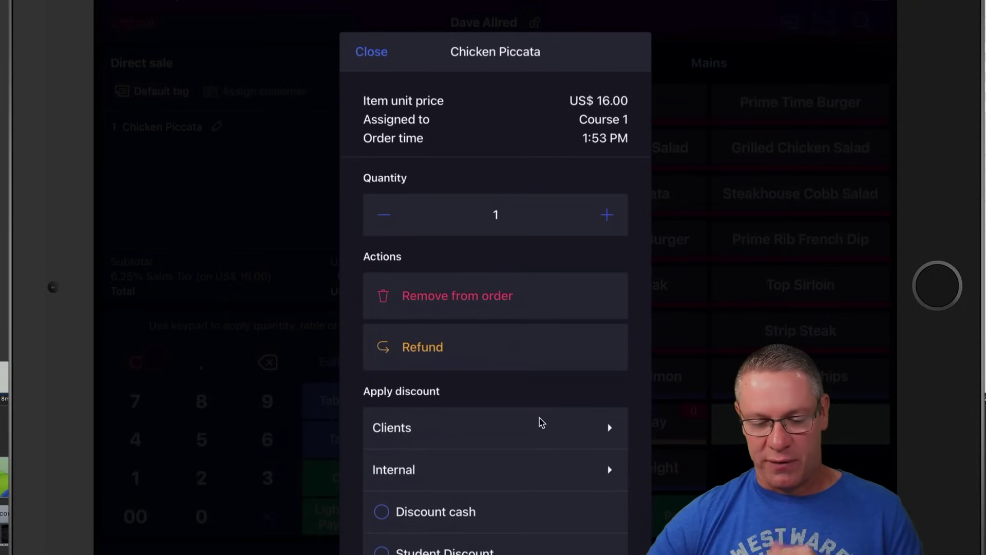
scroll(539, 422, "down", 3)
scroll(539, 422, "up", 3)
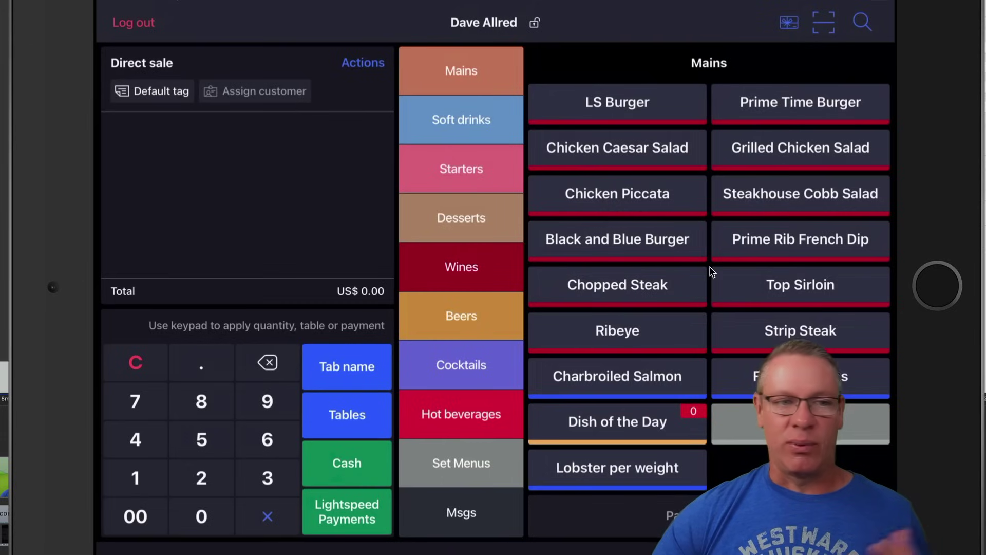
left_click(688, 418)
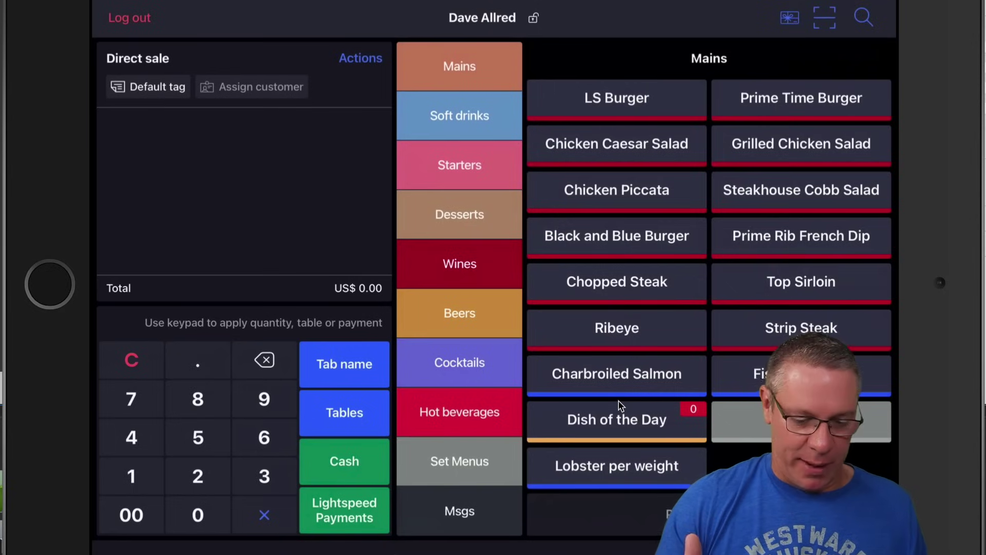
left_click(623, 329)
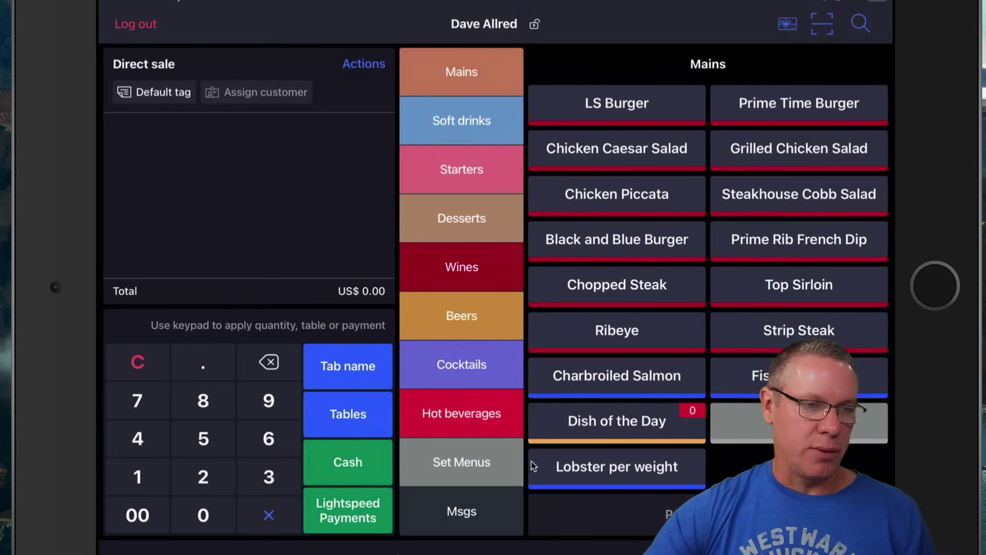
Step: Build a Lunch Menu set with Wedge Salad, Fish and Chips, Mashed Potatoes and Tiramisu, and add it to the ticket
left_click(471, 473)
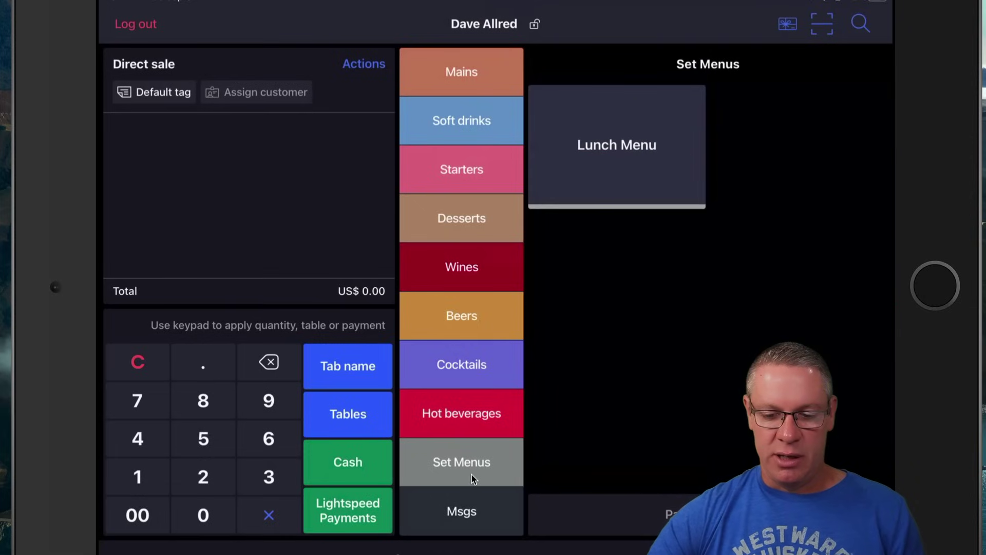
left_click(703, 149)
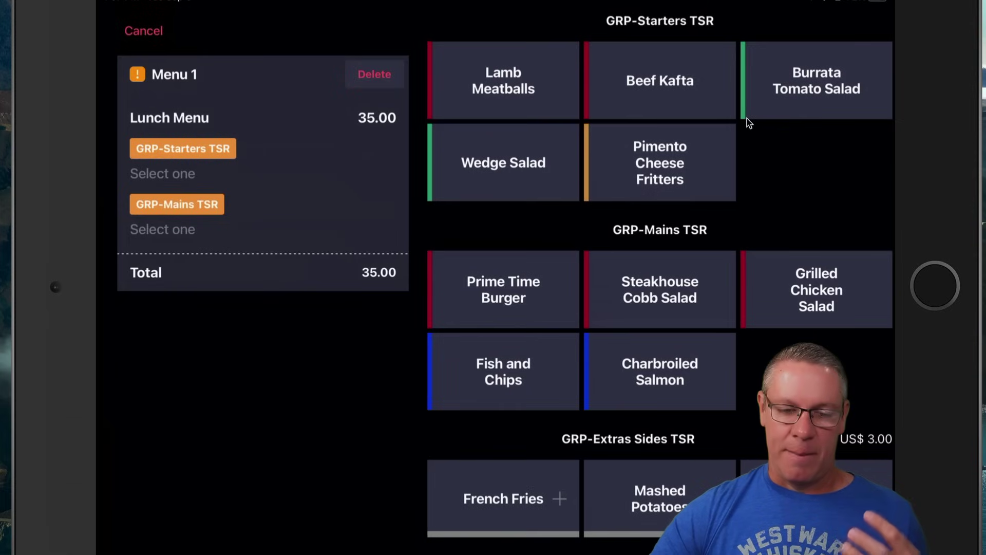
left_click(543, 125)
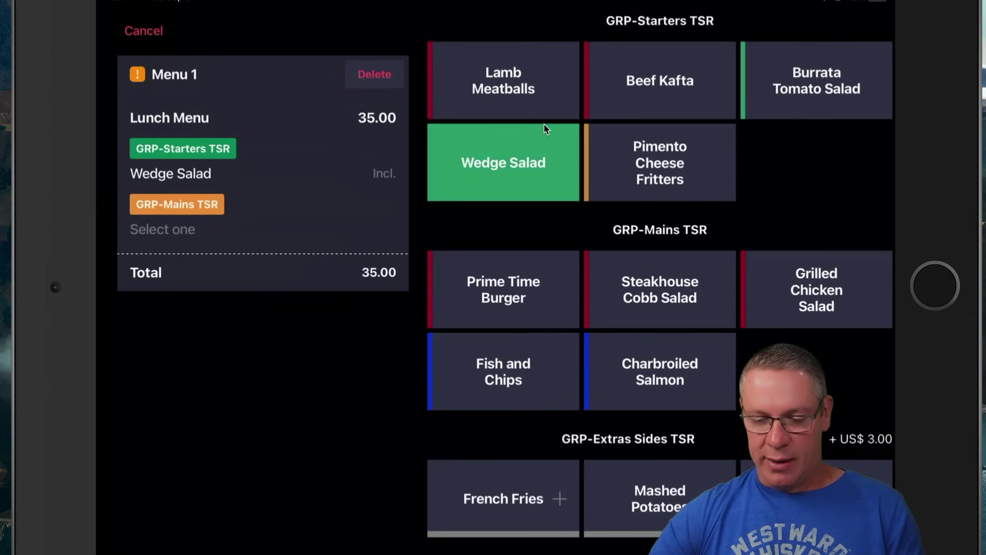
left_click(504, 371)
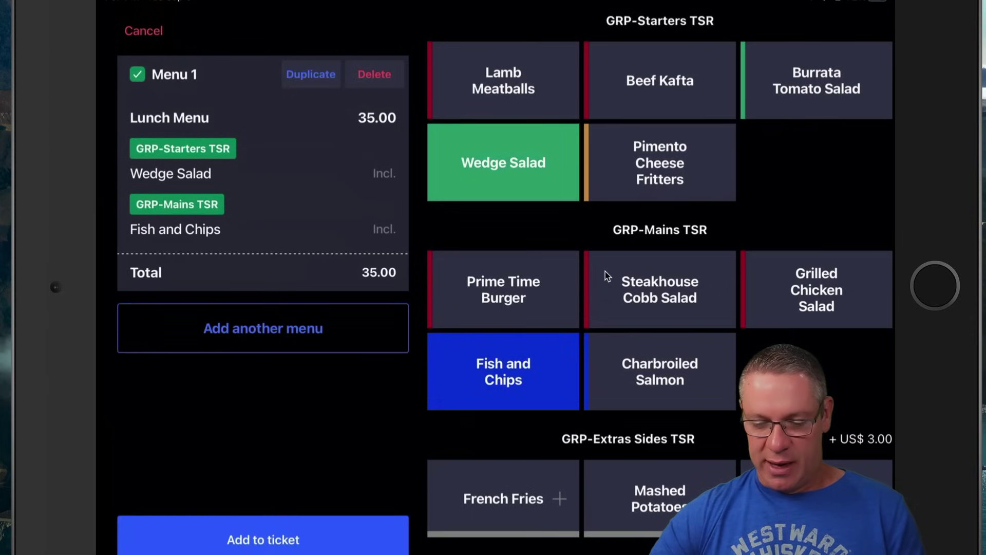
scroll(605, 272, "down", 3)
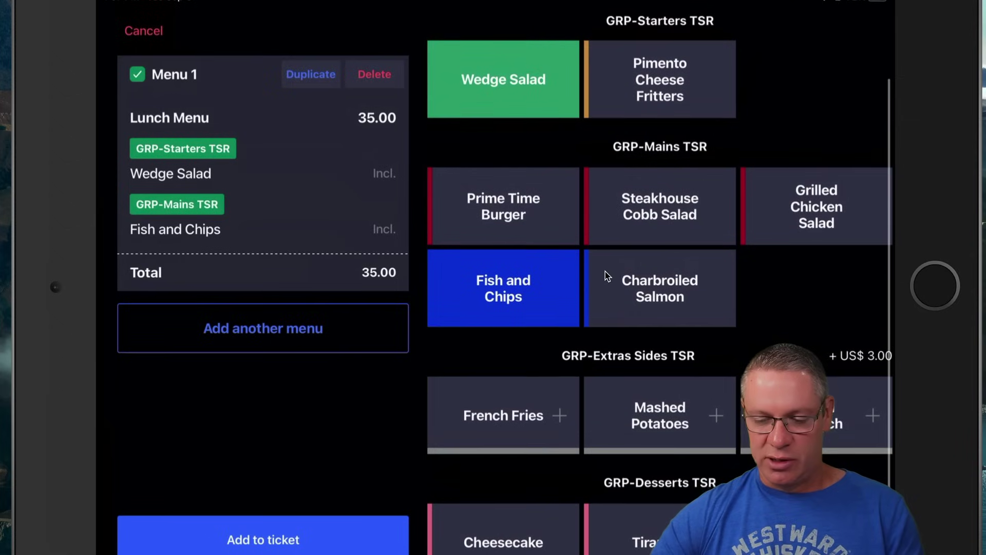
left_click(660, 416)
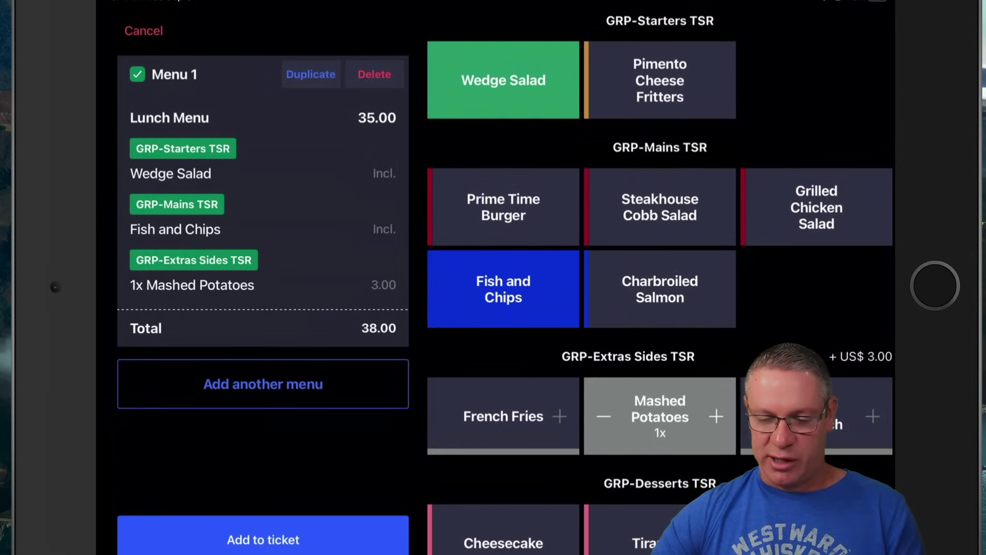
left_click(642, 534)
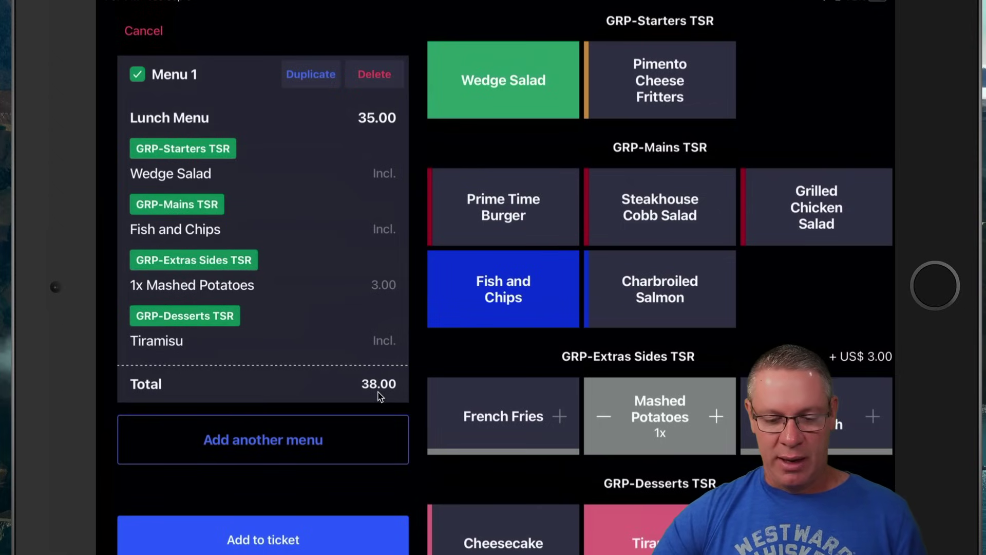
key("Return")
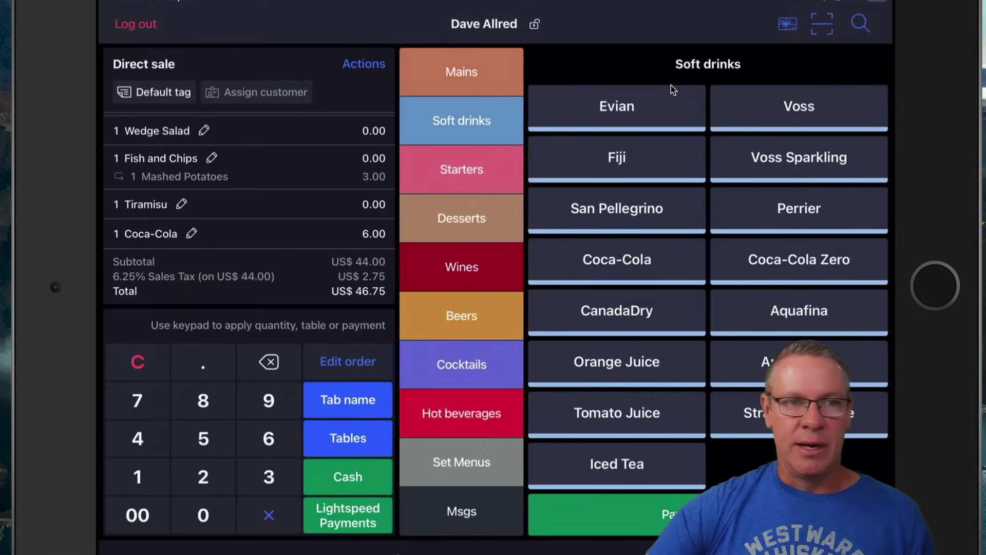
left_click(787, 24)
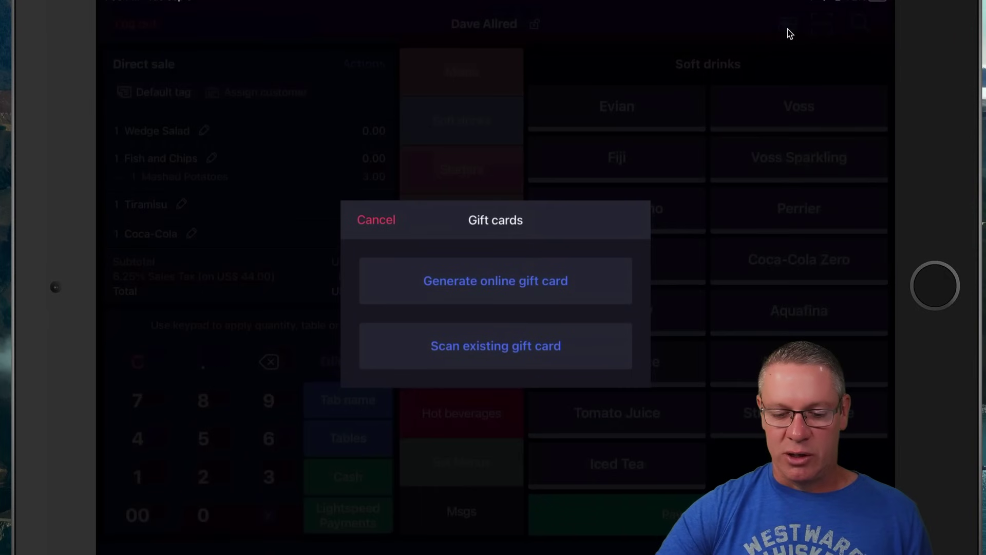
left_click(791, 34)
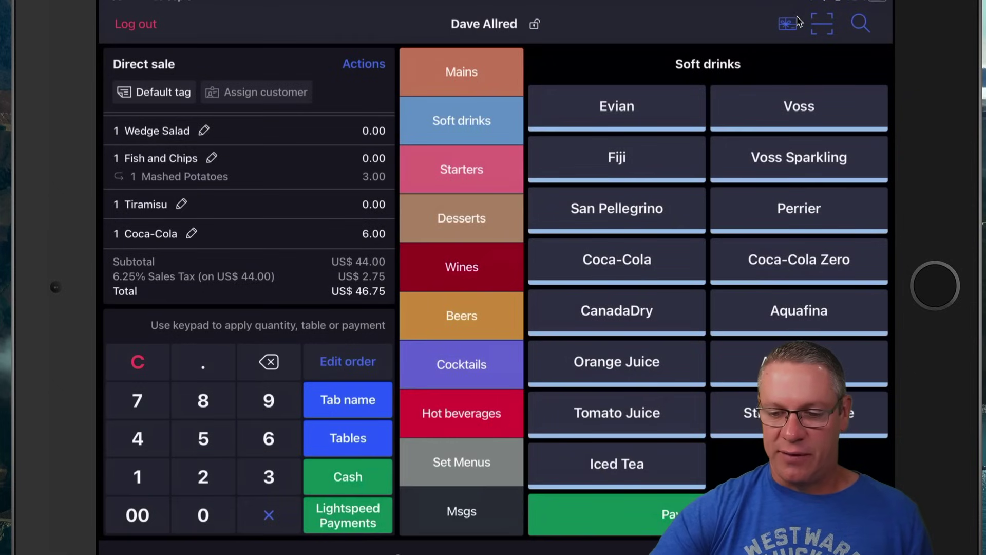
left_click(822, 24)
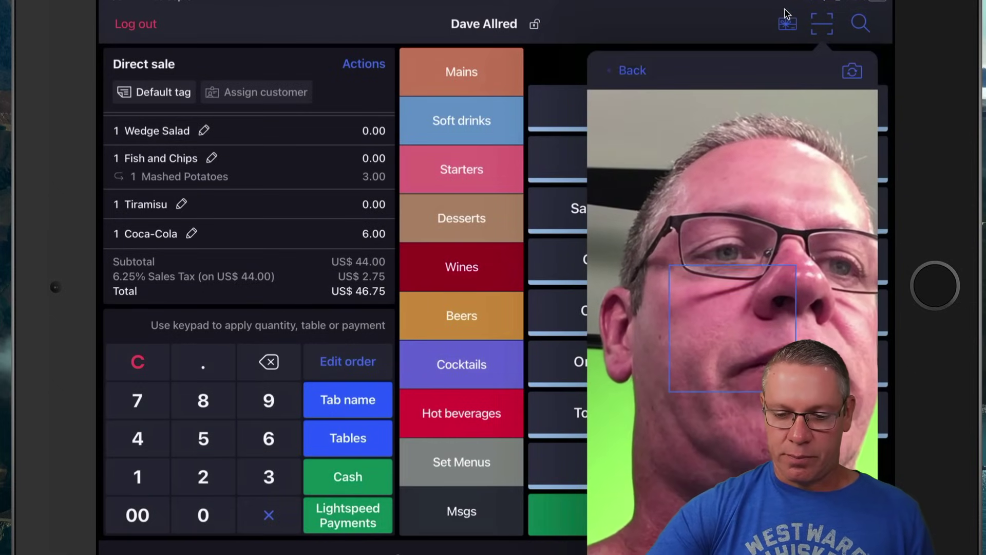
key("Escape")
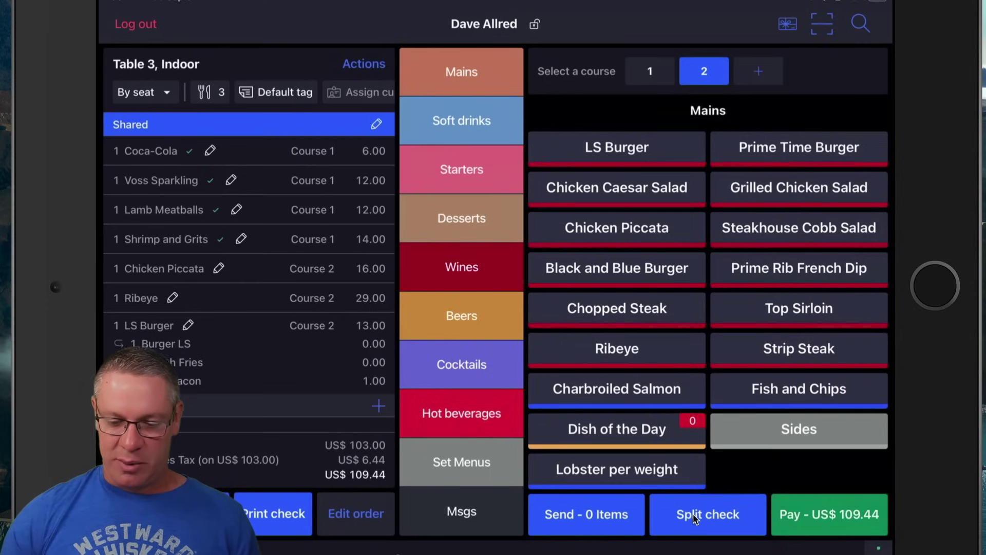
Step: Try distributing Table 3's bill across separate checks, then discard that three-way split
left_click(695, 518)
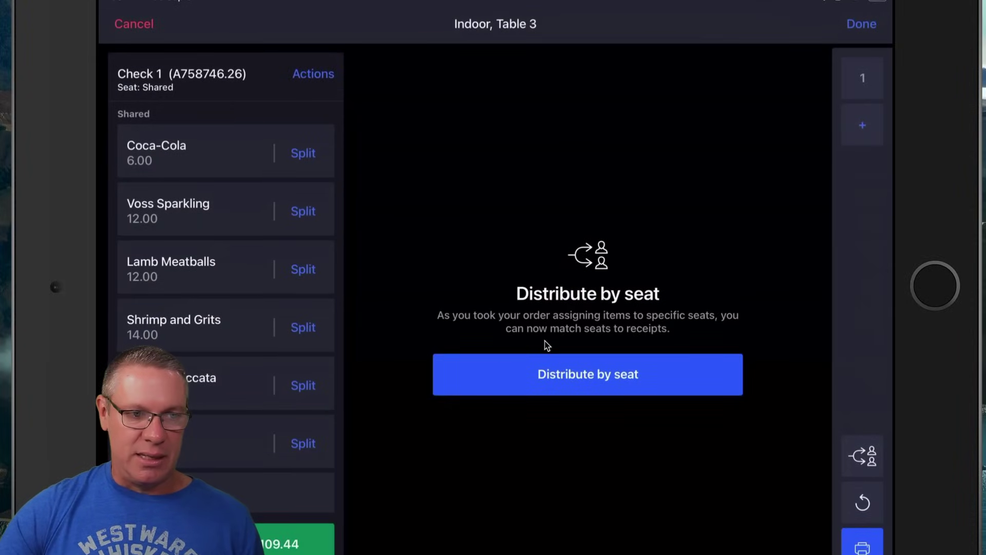
left_click(543, 356)
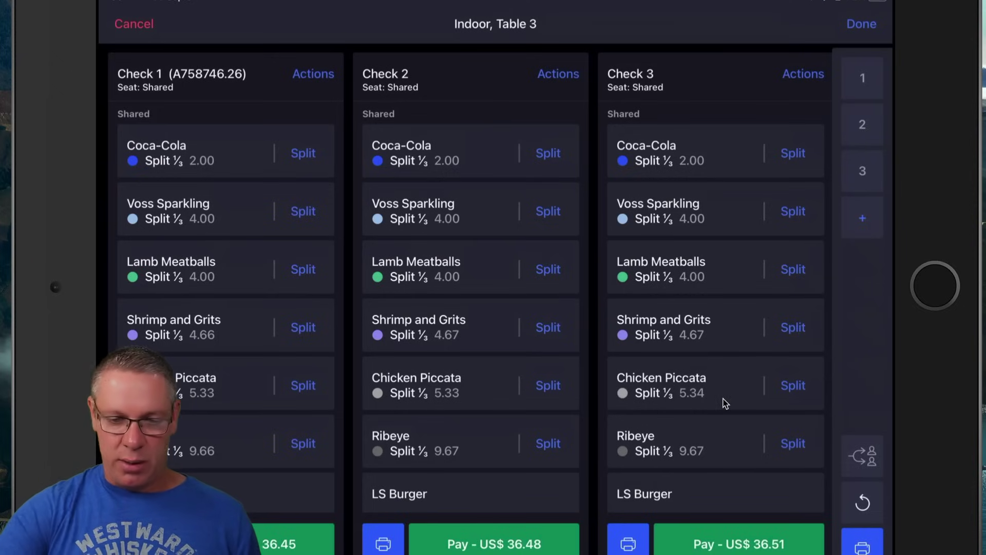
key("Escape")
key("Return")
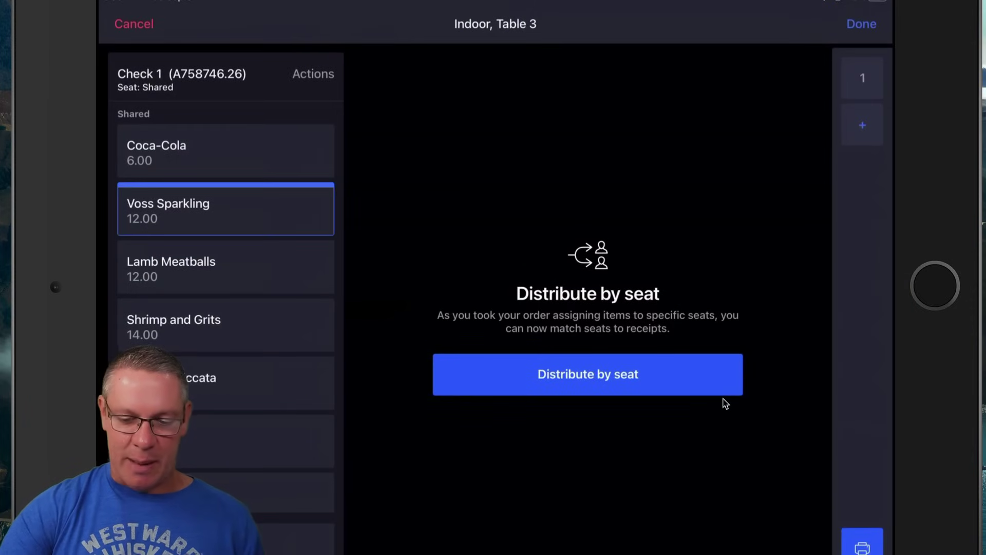
Step: Move Voss Sparkling, Shrimp and Grits and Ribeye onto a new Check 2
left_click(857, 90)
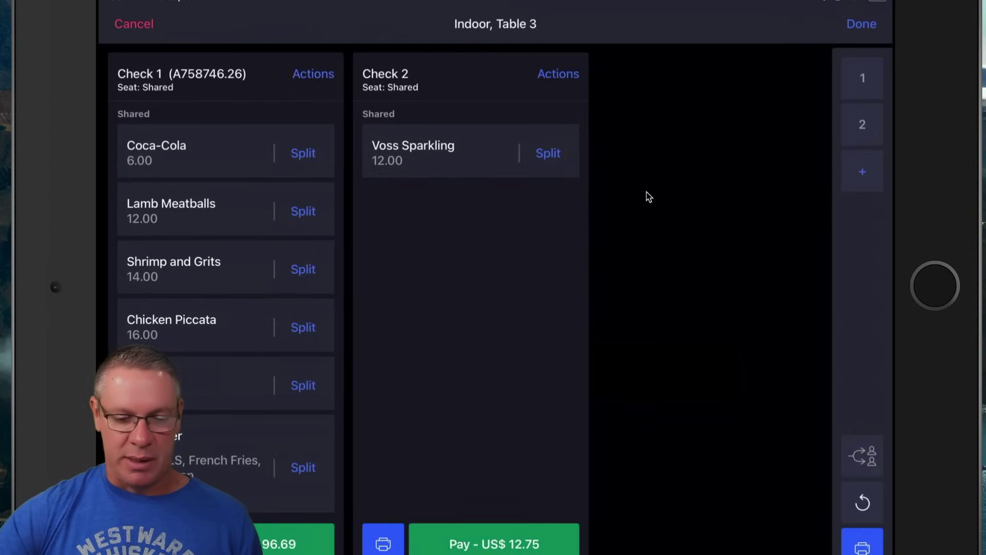
left_click(174, 268)
left_click(469, 540)
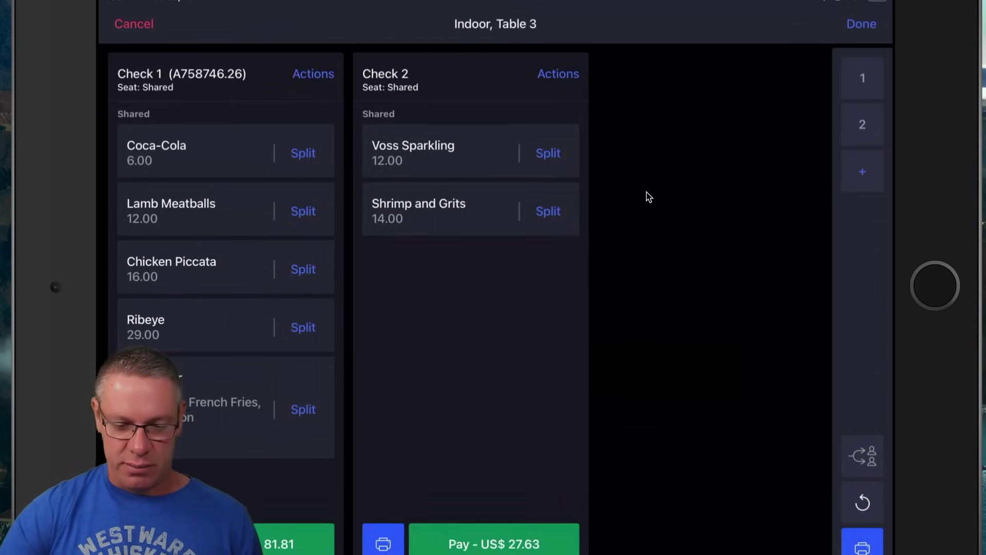
left_click(173, 326)
left_click(469, 539)
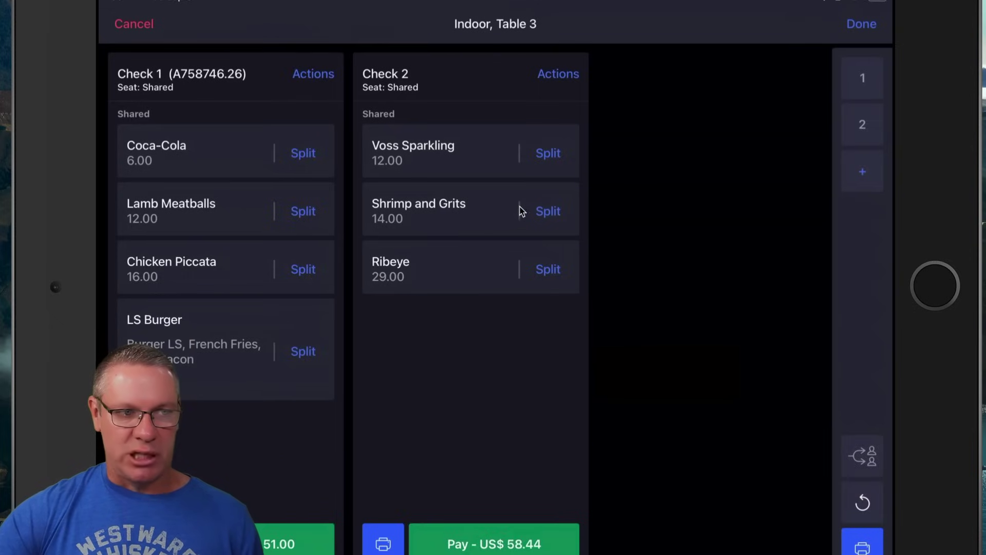
Step: Share Shrimp and Grits across Checks 2 and 3, then take the US$ 51.00 payment
left_click(548, 211)
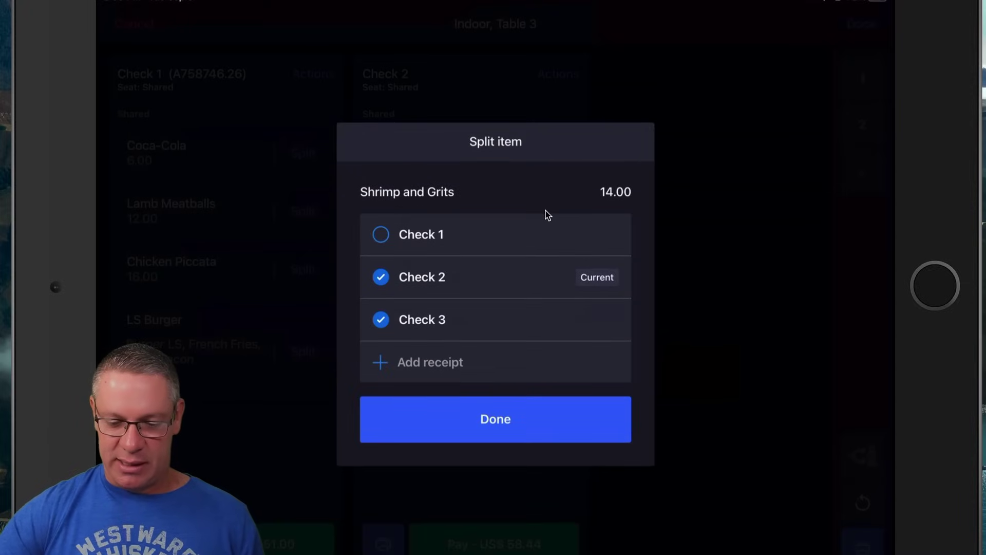
key("Return")
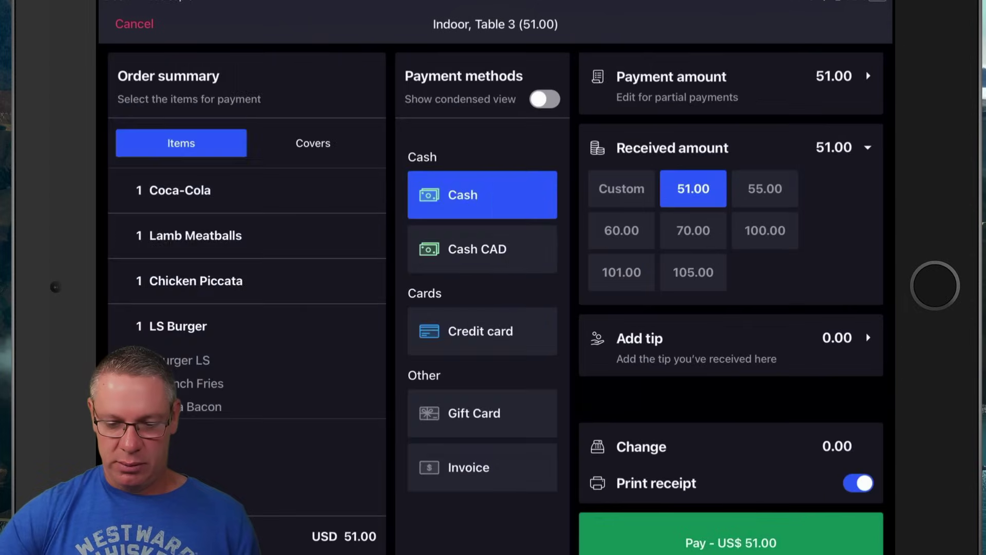
left_click(482, 331)
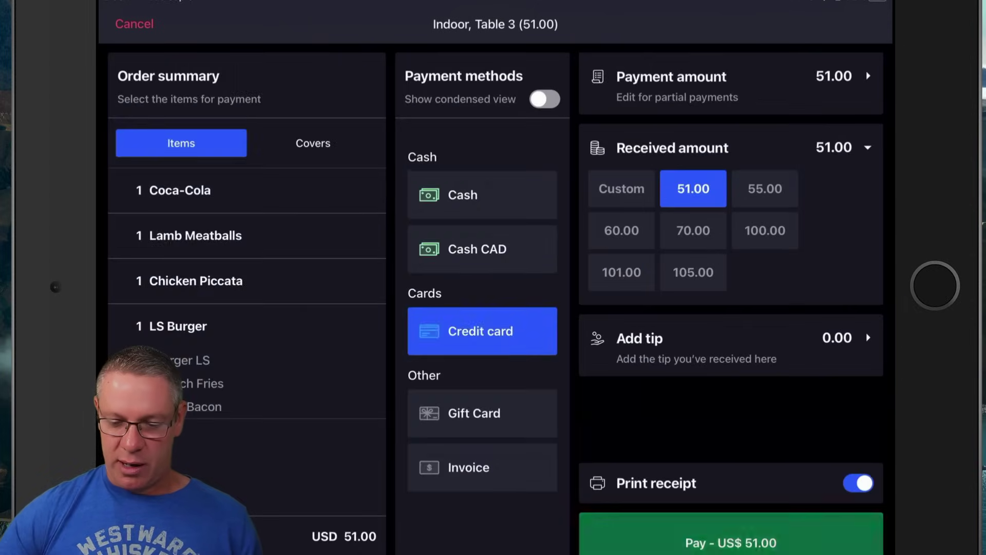
left_click(731, 543)
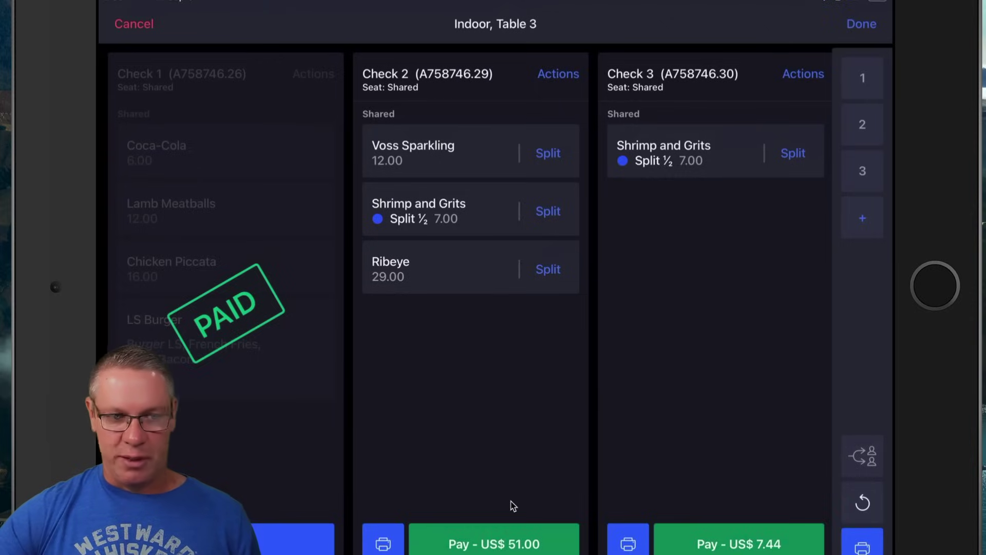
left_click(513, 506)
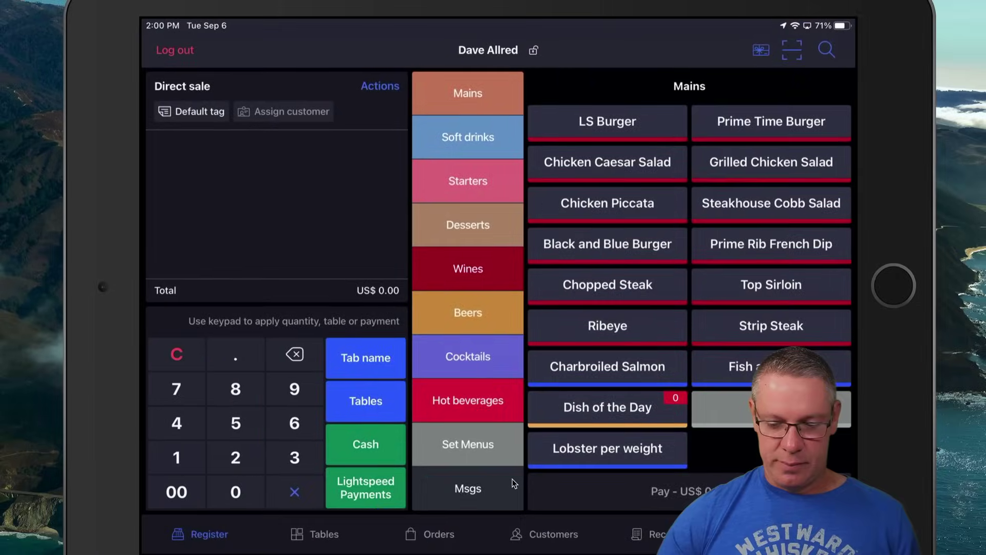
Step: View the Table 3.1 and Indoor, Table 3 receipts and check the receipt actions without using any
left_click(662, 534)
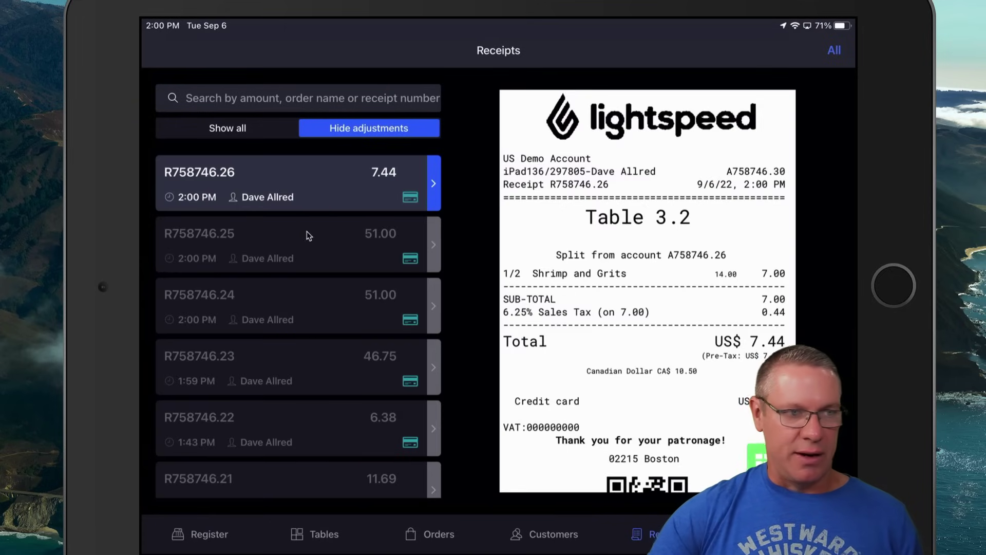
left_click(306, 258)
key("Down")
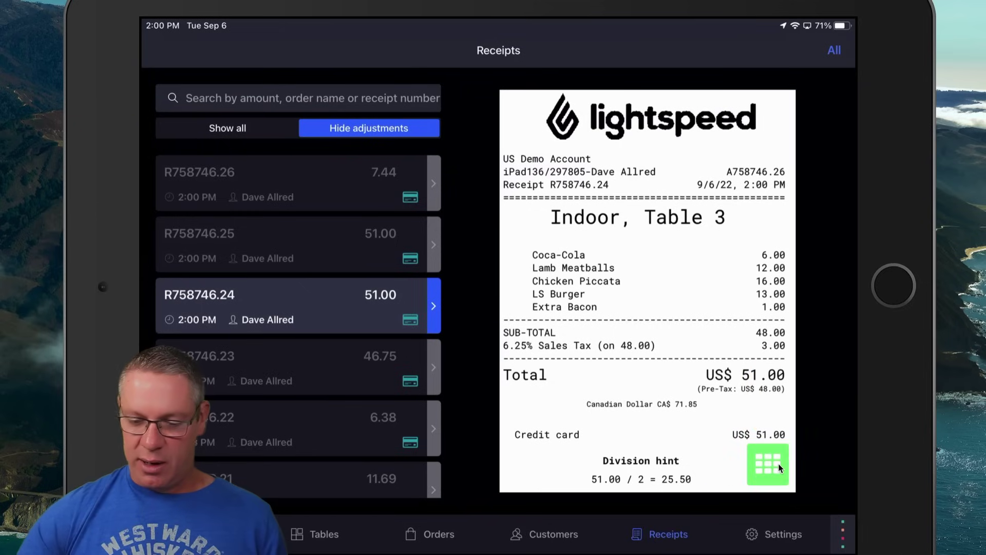
left_click(768, 465)
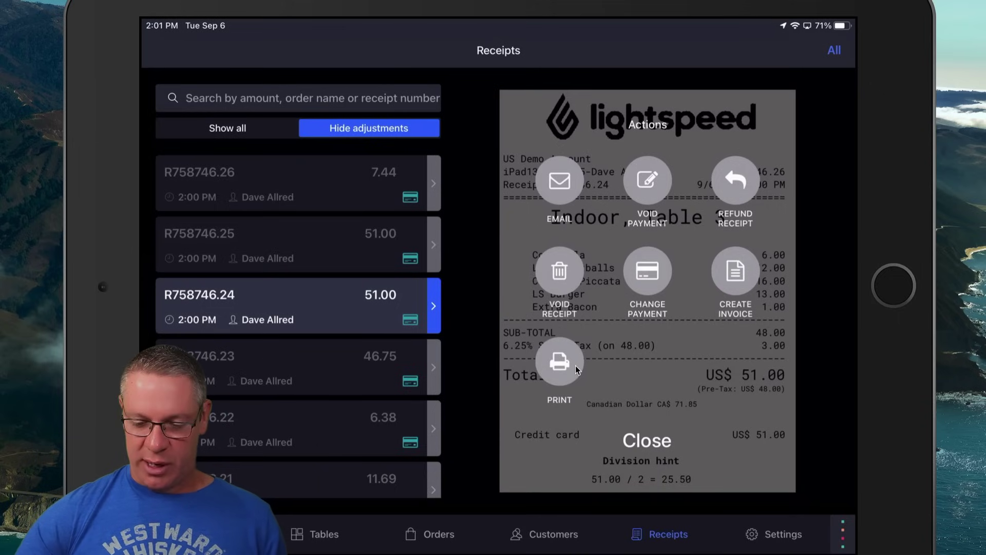
left_click(575, 365)
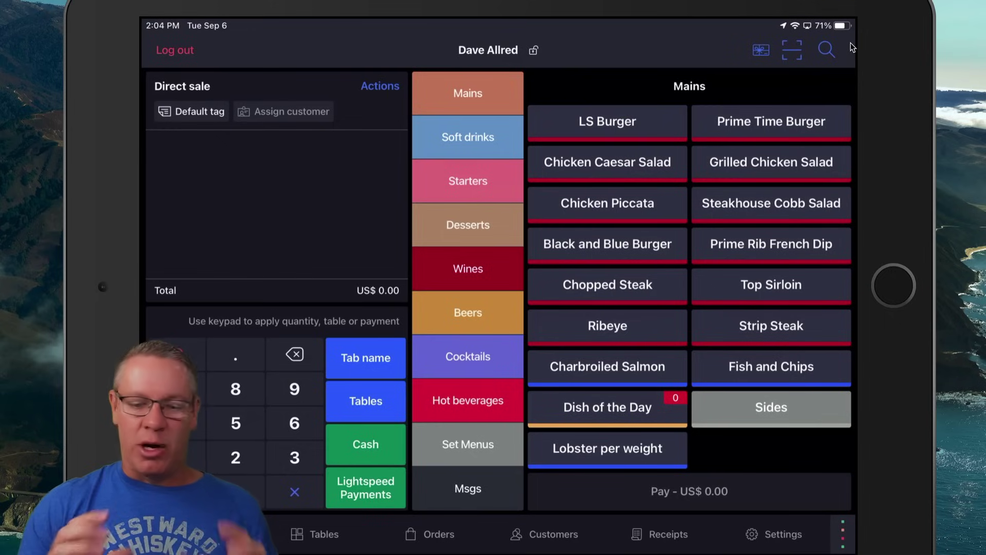
Step: Hide the iPad mirroring window from its Dock icon menu
right_click(559, 554)
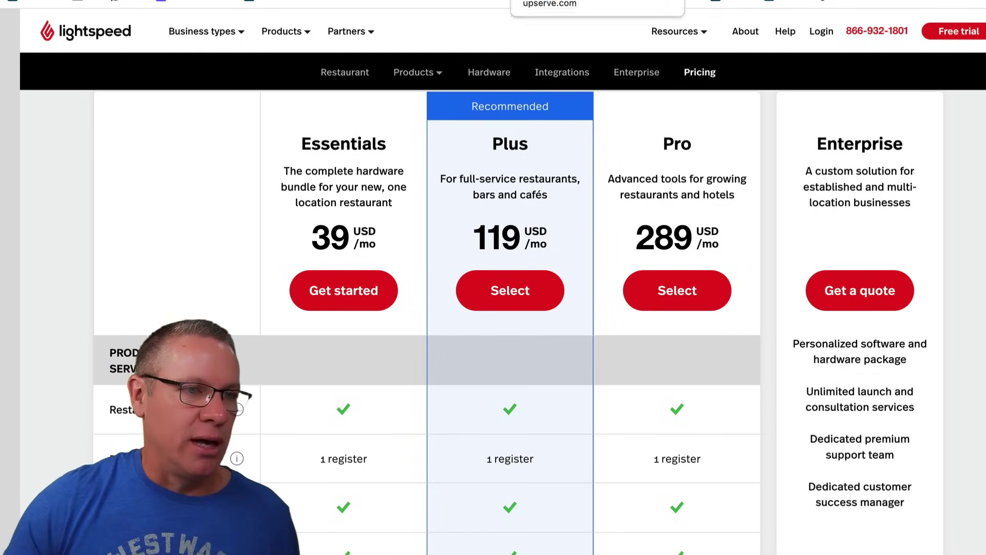
Step: Switch to the upserve.com tab to compare Core, Pro and Pro Plus pricing
left_click(547, 2)
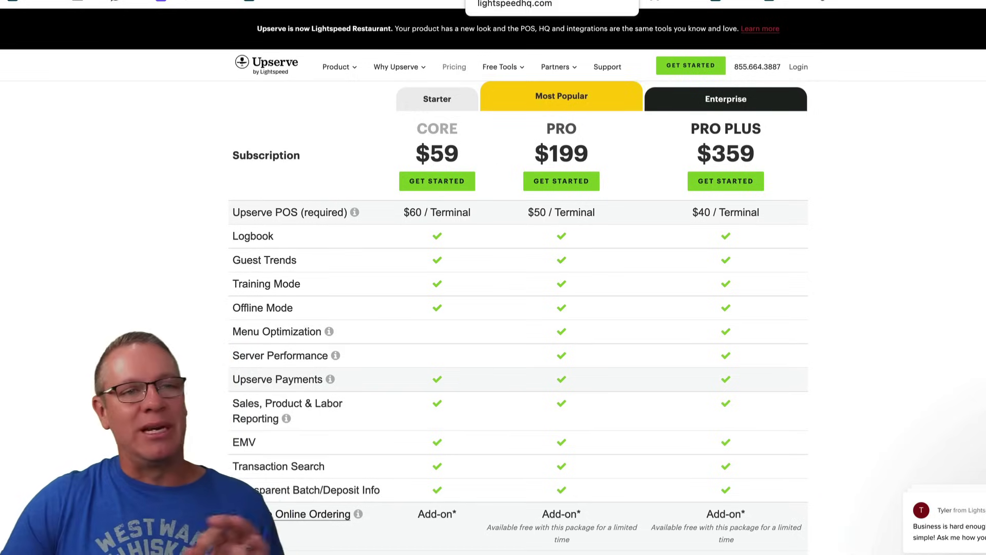
Step: Return to the lightspeedhq.com pricing page
left_click(513, 2)
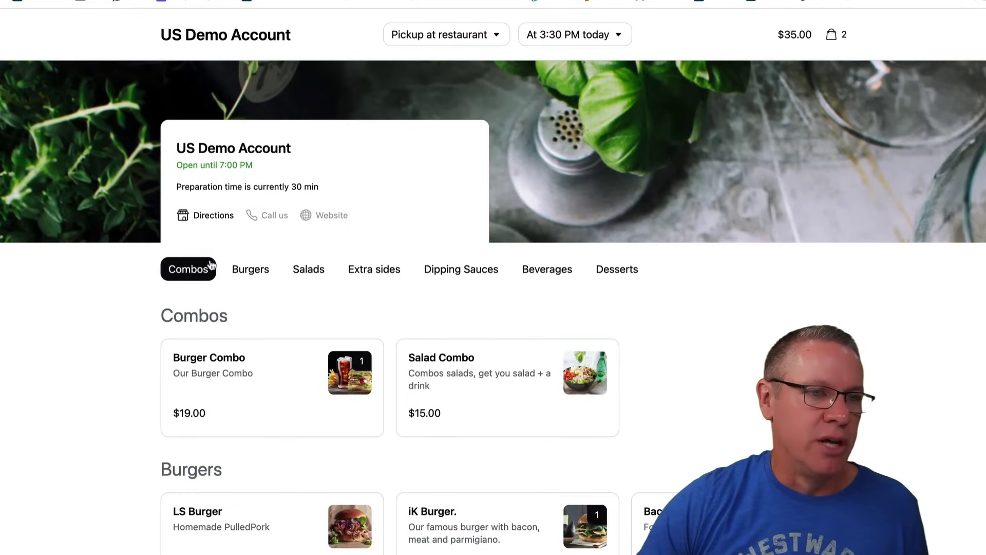
Step: Review the available pickup times and collection methods, leaving both unchanged
left_click(559, 36)
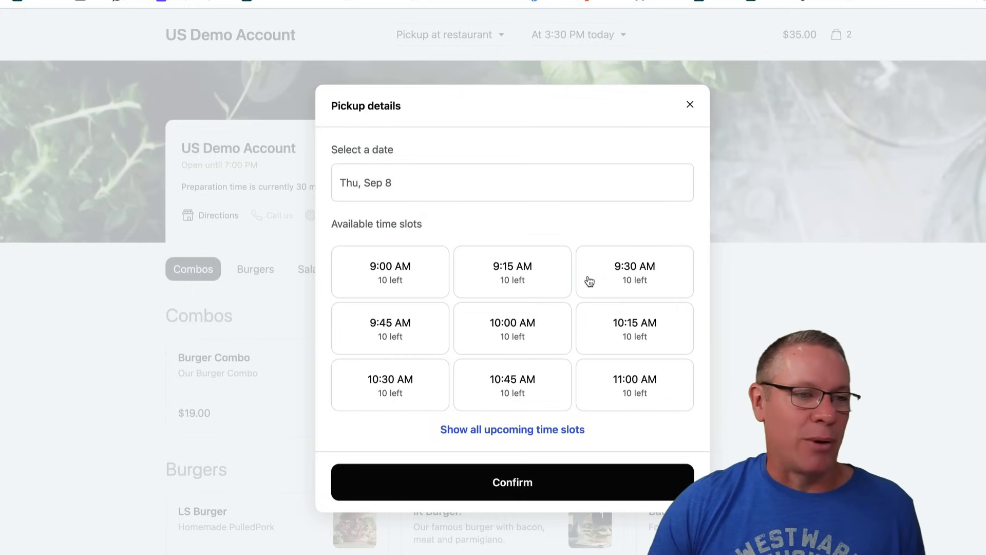
left_click(691, 106)
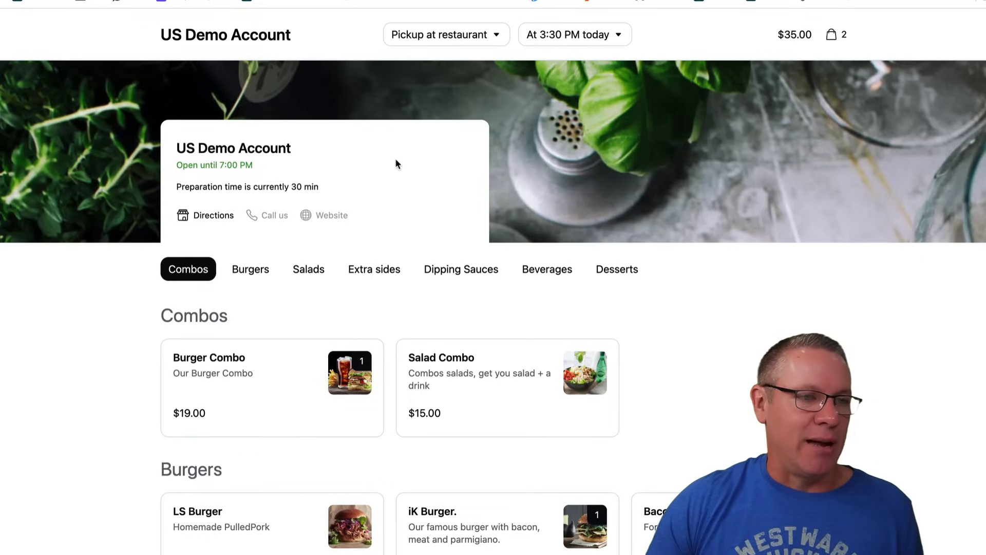
left_click(471, 43)
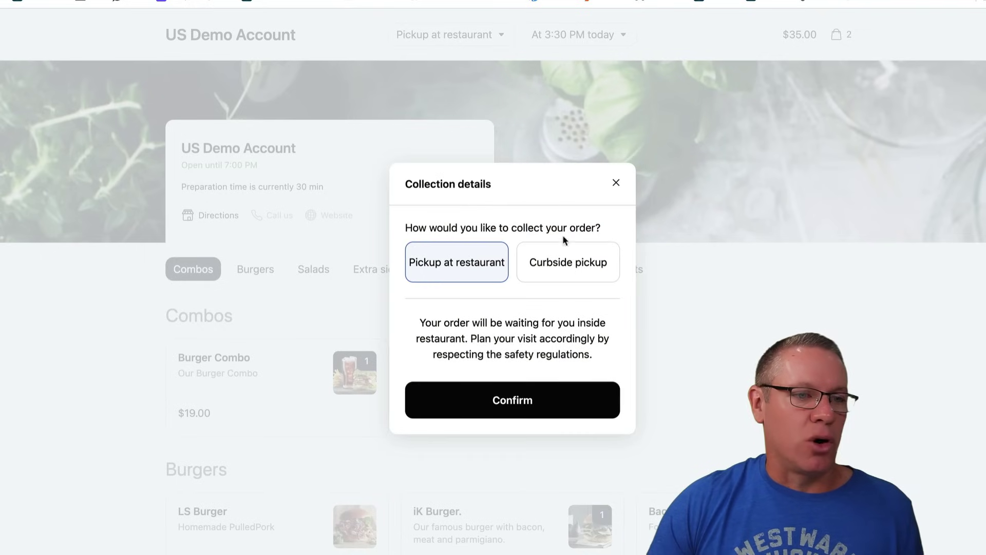
left_click(616, 183)
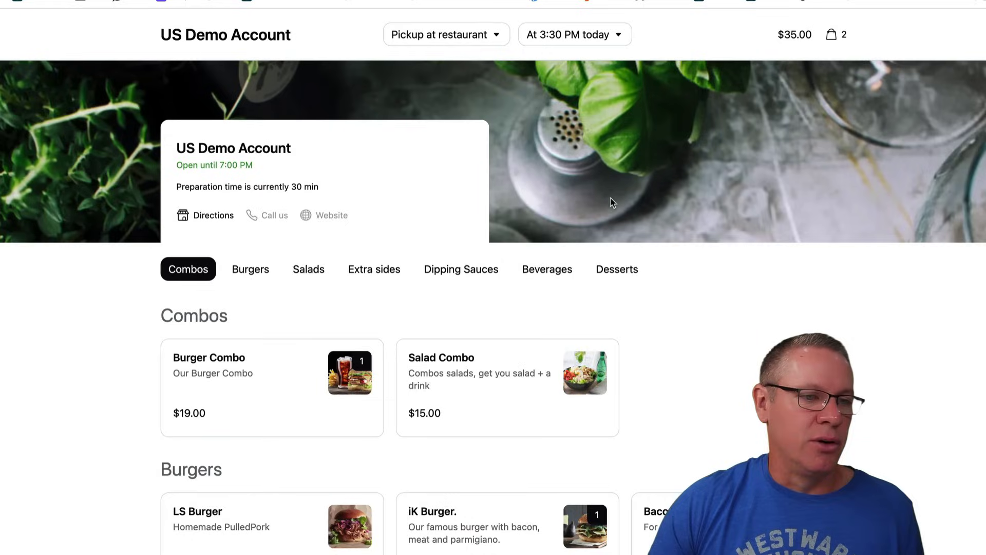
Step: Add an iK Burger (Bleu, French Fries) for three items at $48.00 and go to checkout
scroll(573, 265, "down", 3)
left_click(497, 425)
scroll(525, 465, "down", 3)
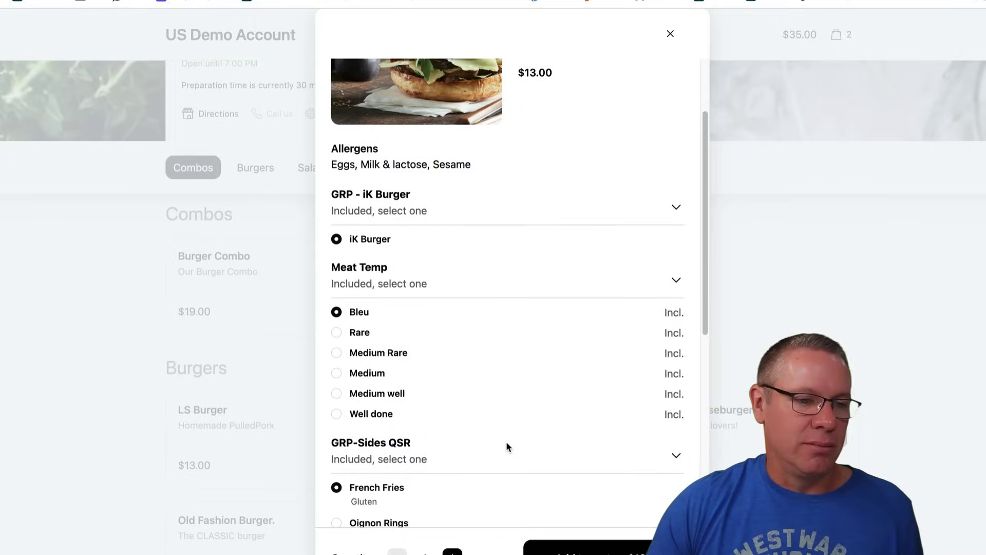
left_click(565, 547)
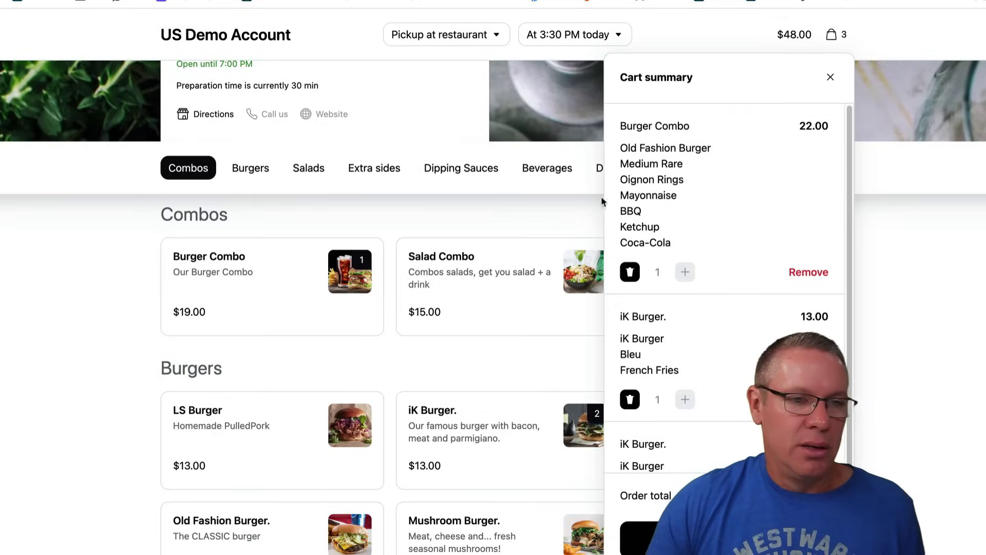
key("ctrl+r")
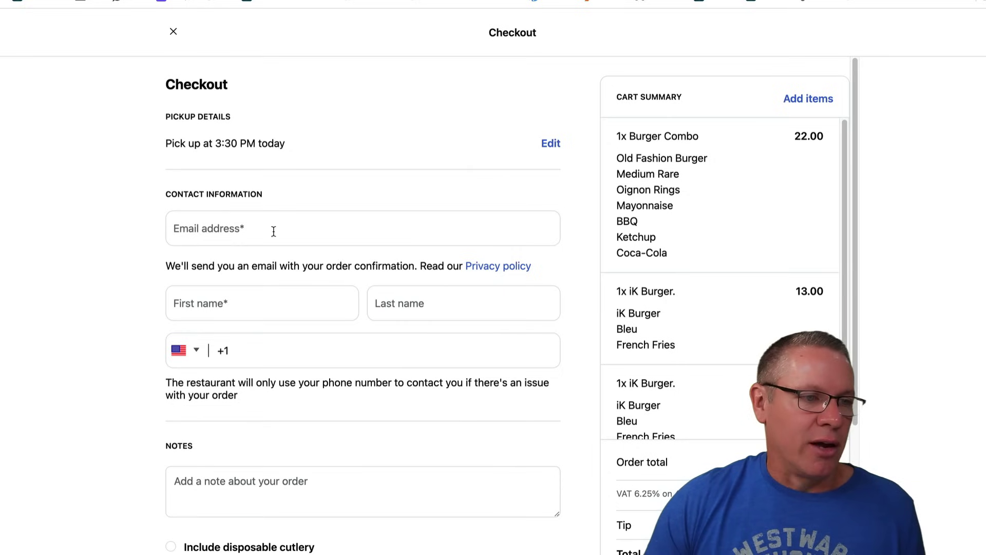
Step: Scroll the checkout to review contact fields, Pay at pickup and the $51.00 total with $3.00 VAT
scroll(302, 288, "down", 3)
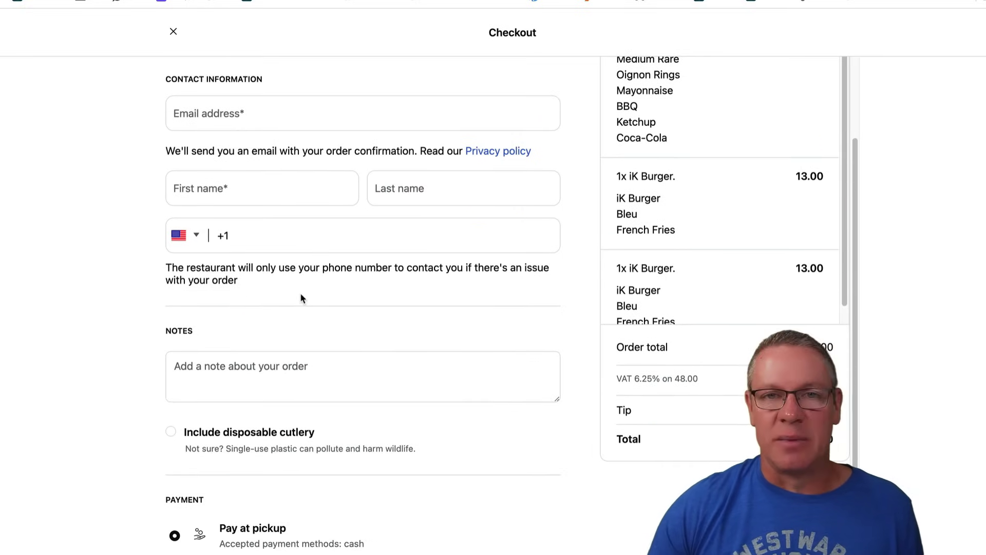
scroll(313, 304, "down", 1)
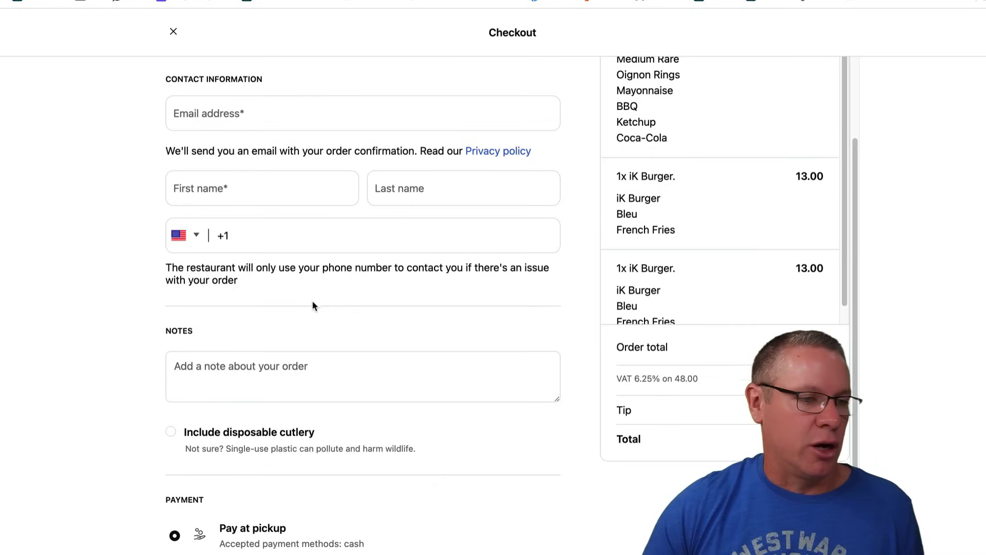
scroll(313, 306, "down", 3)
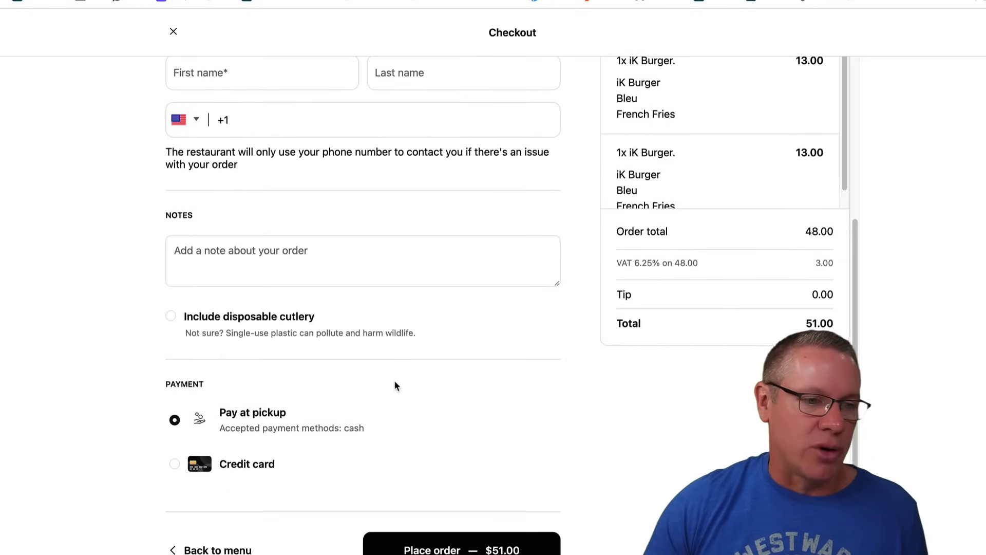
scroll(394, 385, "up", 5)
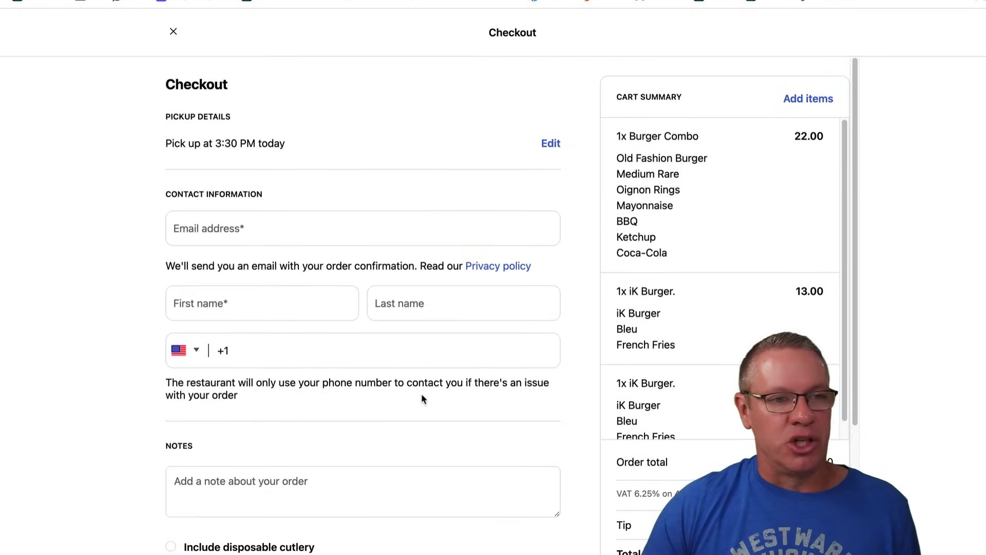
scroll(536, 499, "down", 5)
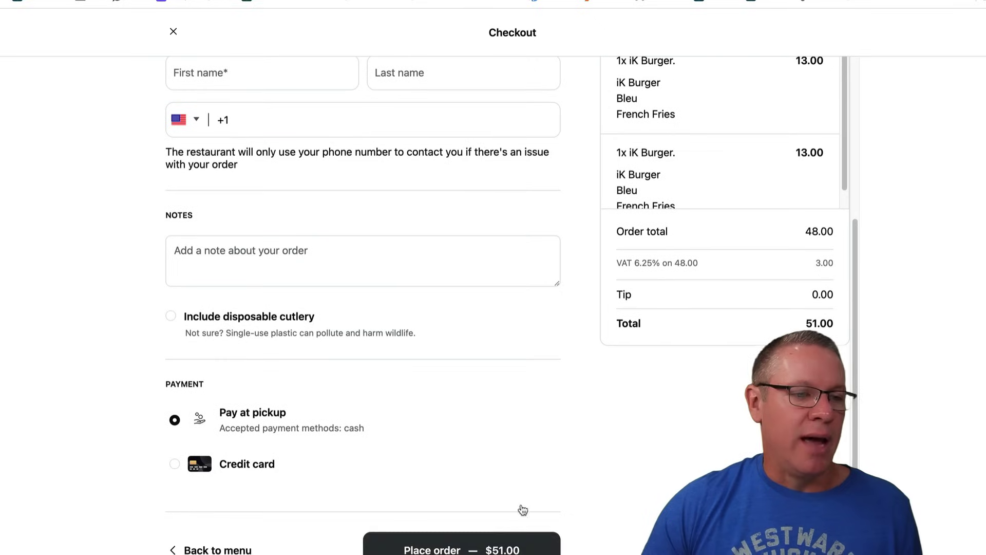